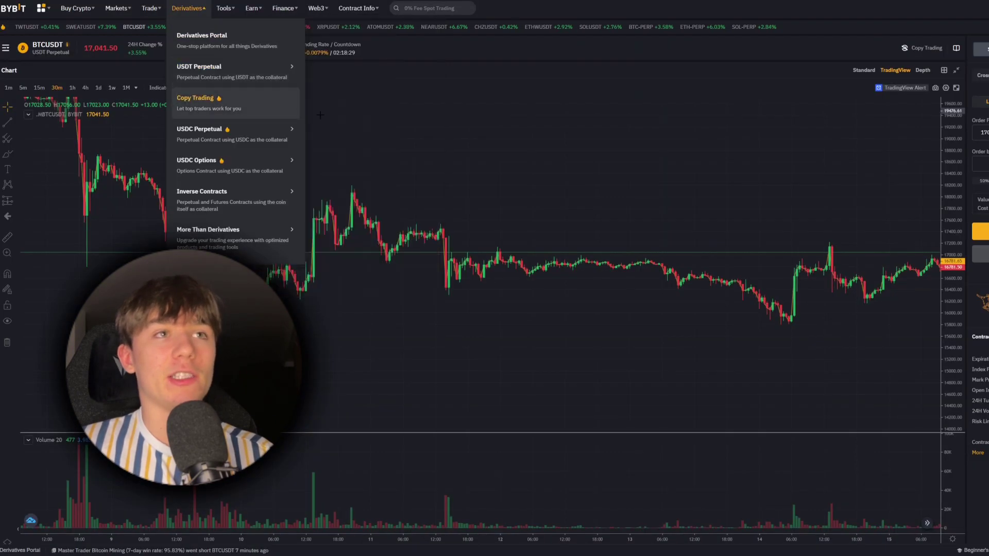
# Draw a descending trend line above the recent price action on the BTCUSDT 30-minute chart, ending past the 14 November spike
pyautogui.hscroll(3, 609, 237)
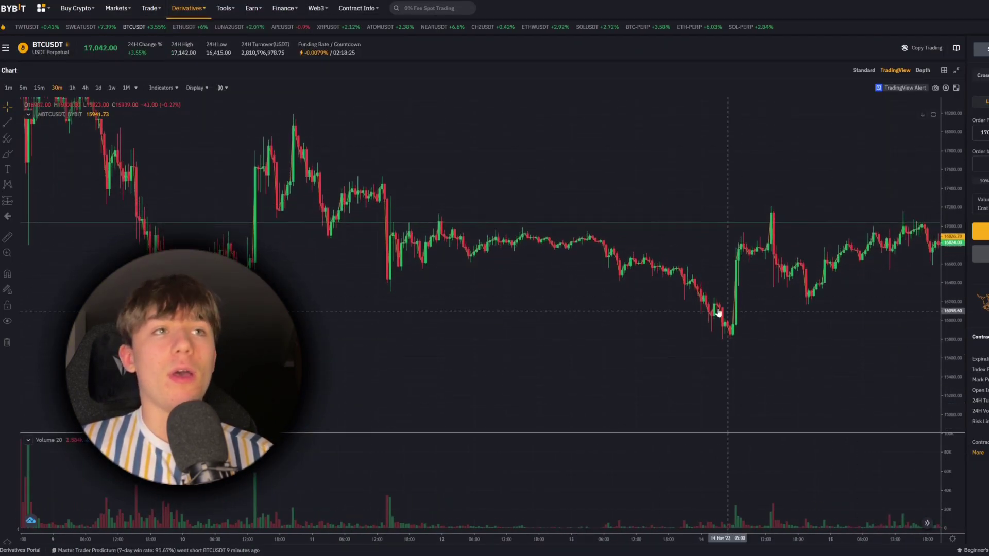
pyautogui.scroll(4, 709, 309)
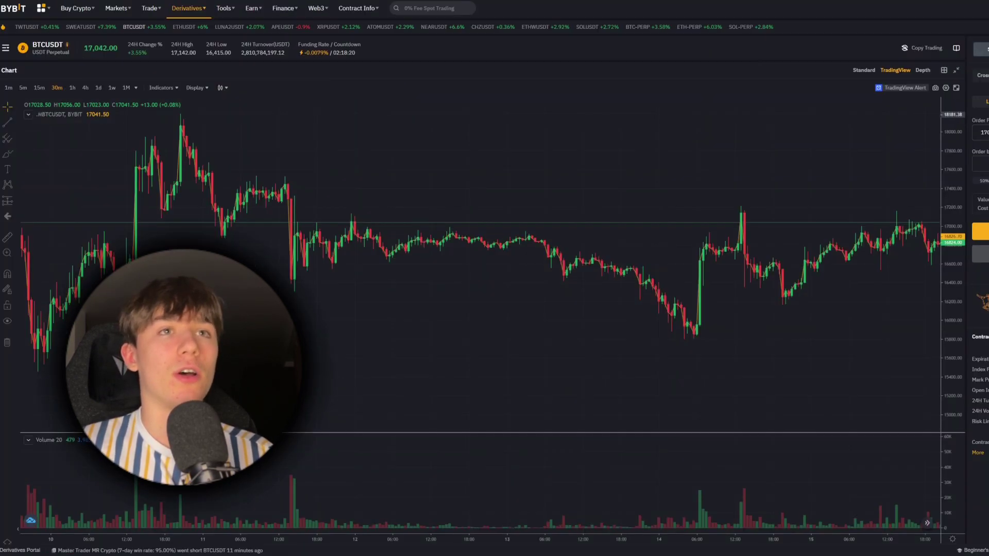
pyautogui.moveTo(663, 216); pyautogui.dragTo(577, 204)
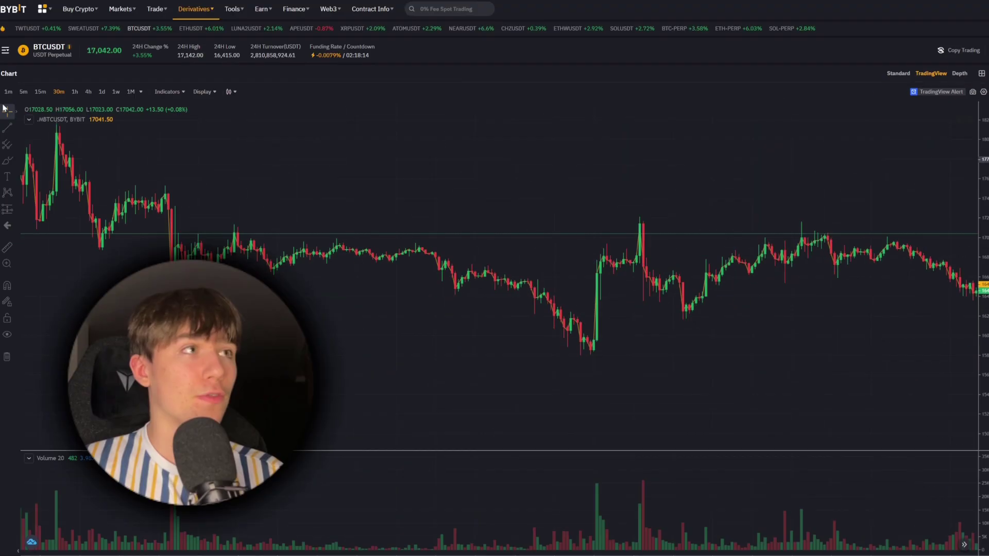
pyautogui.click(7, 127)
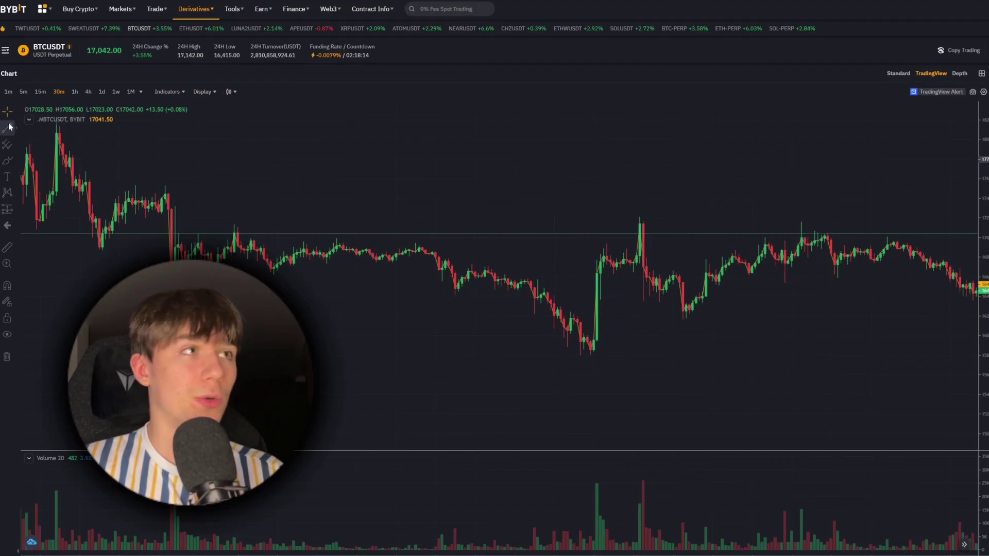
pyautogui.click(257, 136)
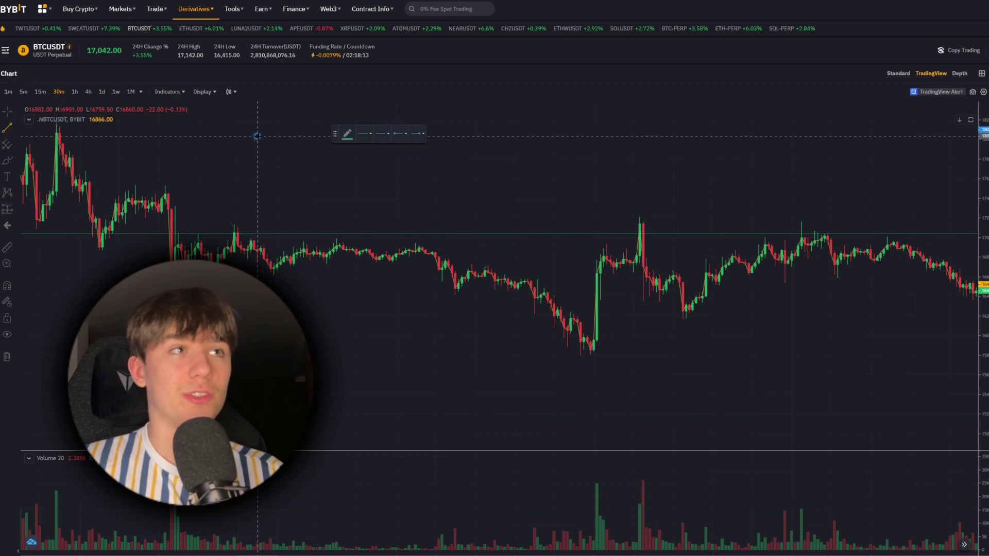
pyautogui.click(887, 201)
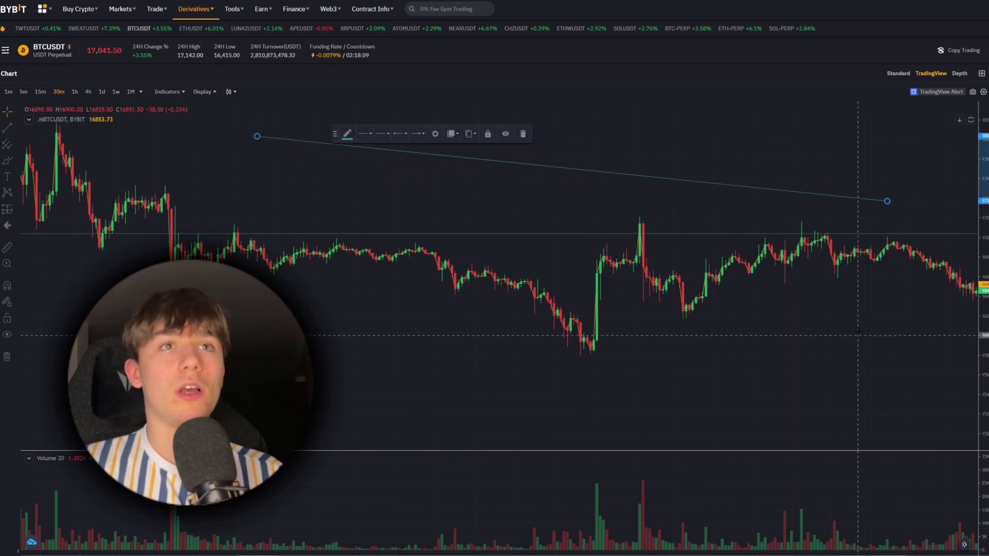
pyautogui.click(846, 320)
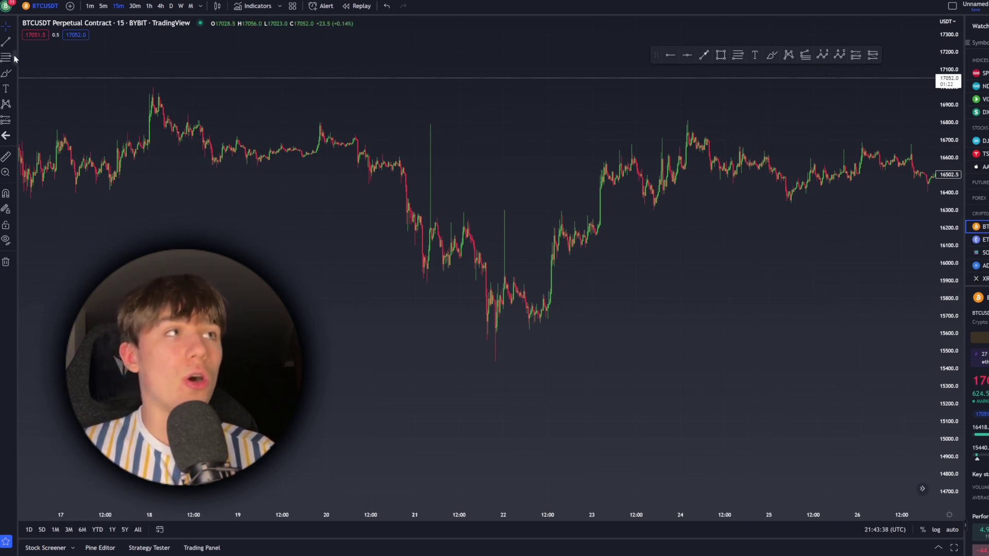
# Search TradingView's indicator library for "BTC", look through the community scripts and close the library
pyautogui.click(254, 8)
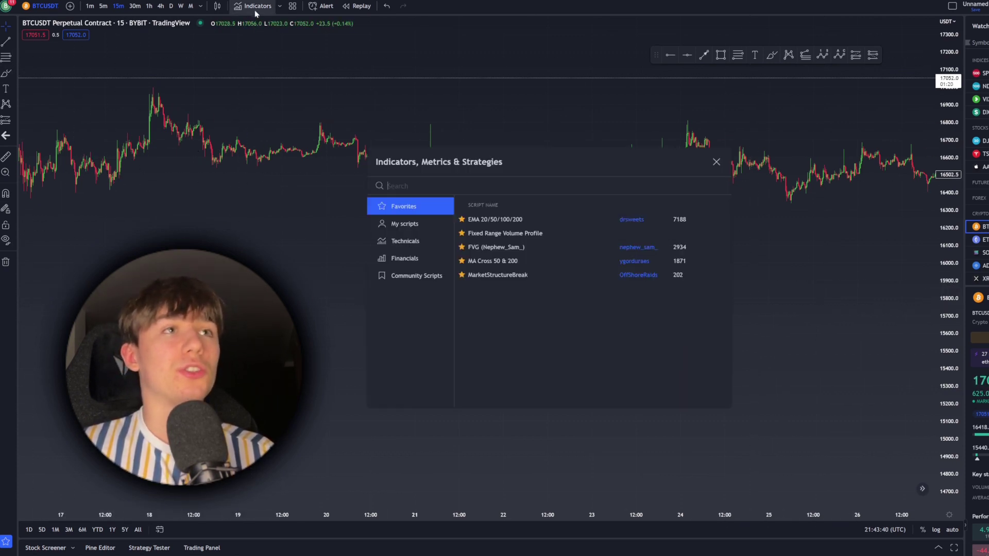
pyautogui.write('BTC')
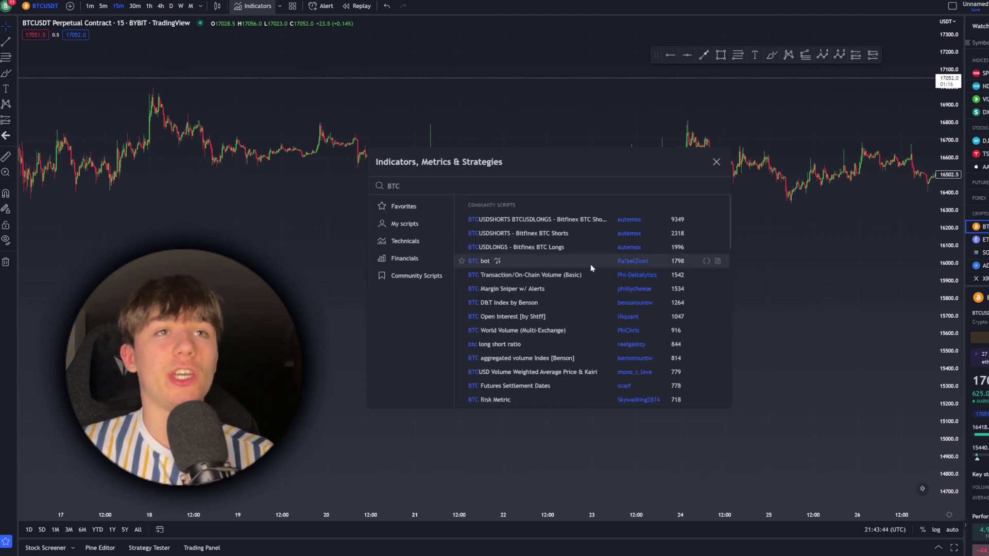
pyautogui.scroll(-1, 618, 259)
pyautogui.click(716, 162)
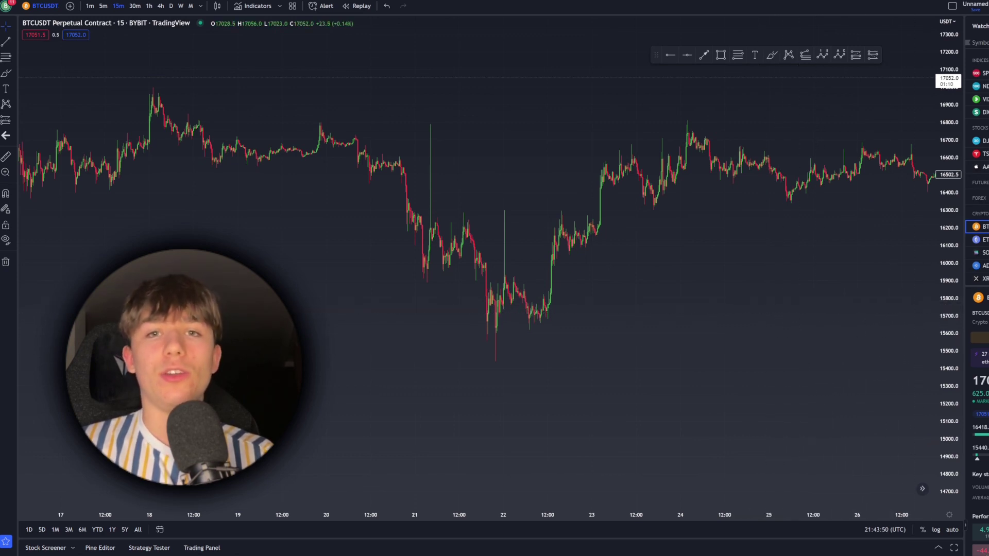
# Compare the BTCUSDT price chart on Bybit with the one on TradingView by moving through the November price history
pyautogui.hscroll(2, 799, 309)
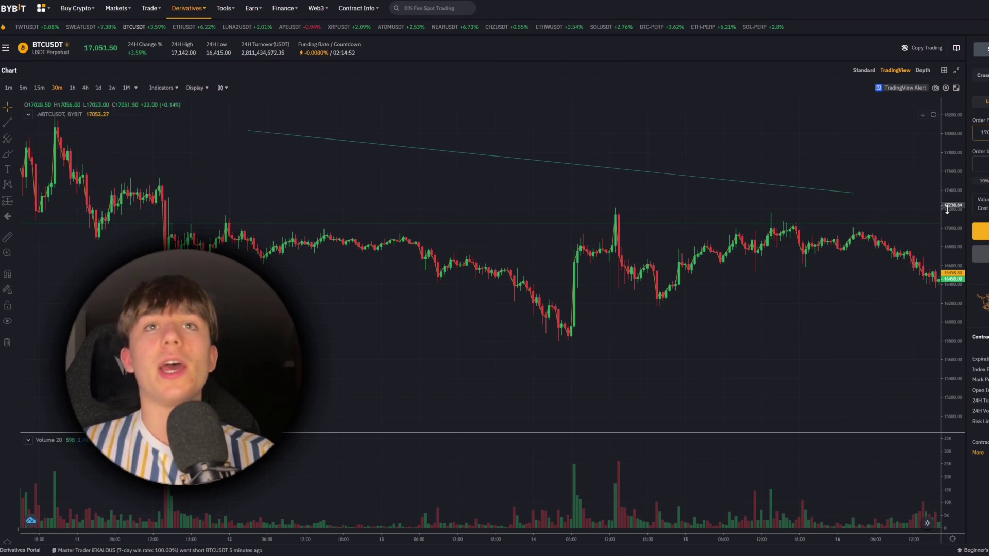
pyautogui.moveTo(570, 320); pyautogui.dragTo(512, 266)
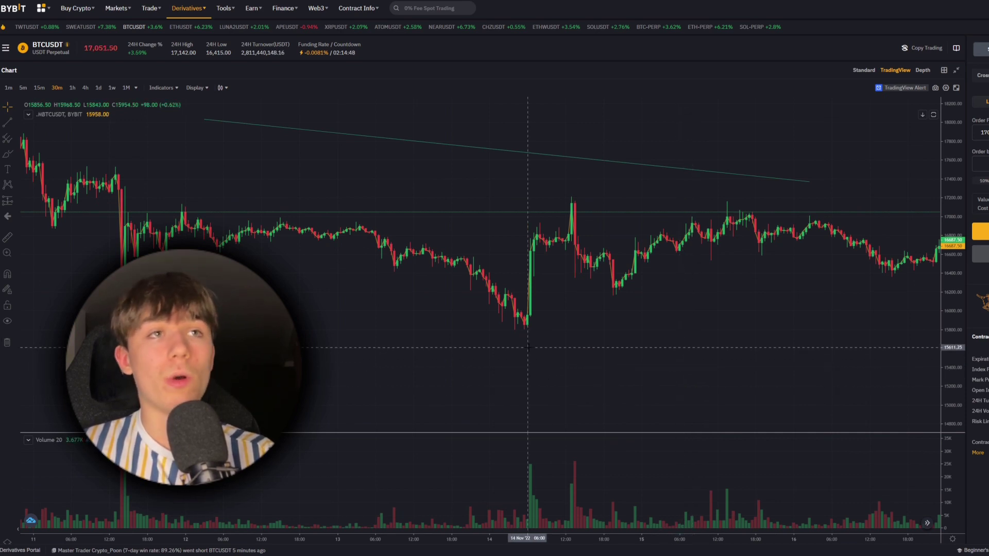
pyautogui.moveTo(469, 221); pyautogui.dragTo(498, 265)
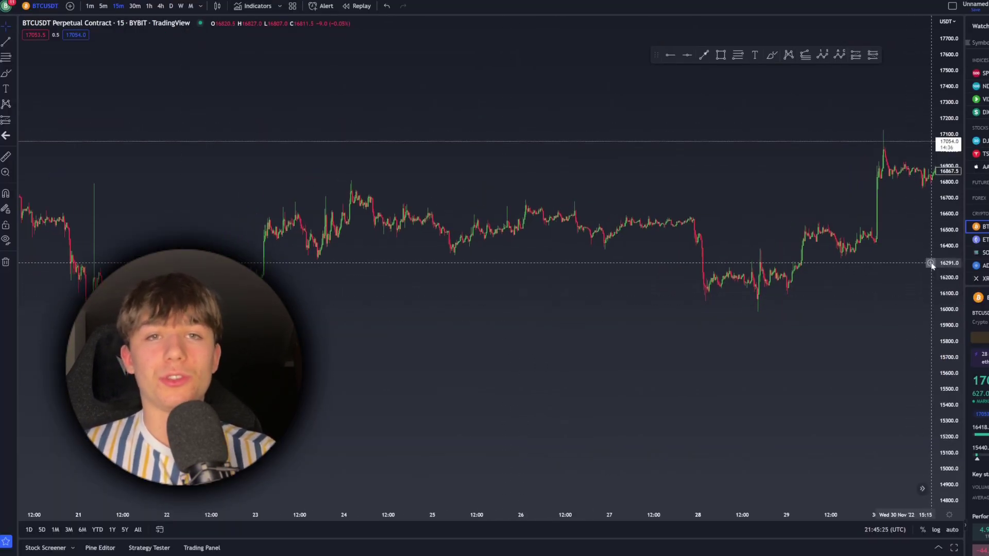
pyautogui.scroll(-3, 608, 309)
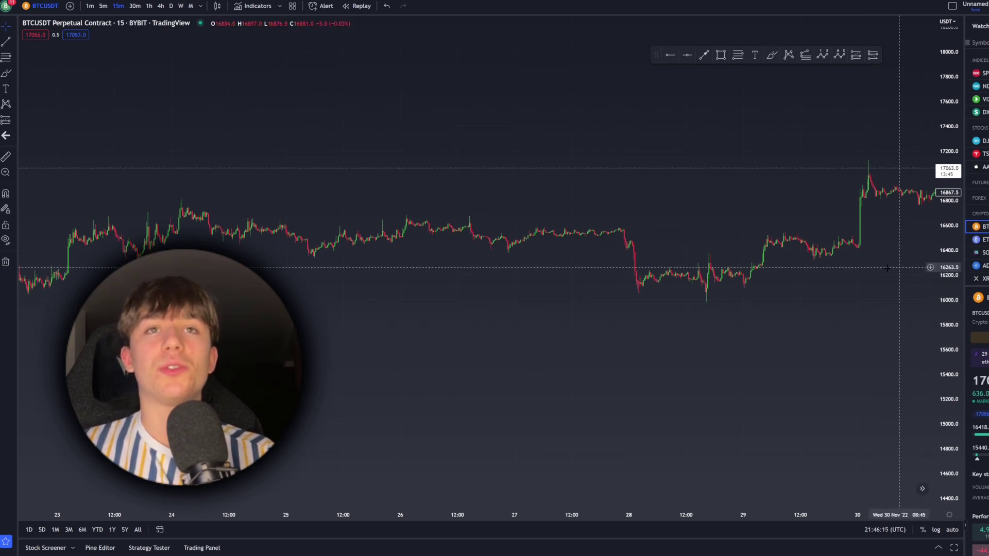
pyautogui.moveTo(832, 319); pyautogui.dragTo(849, 302)
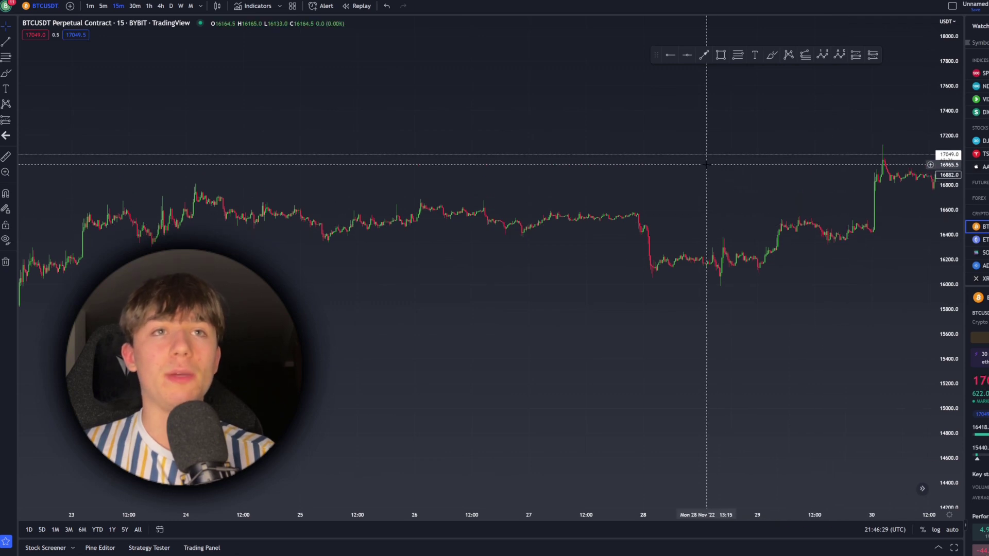
pyautogui.moveTo(665, 170); pyautogui.dragTo(691, 170)
pyautogui.moveTo(928, 298); pyautogui.dragTo(941, 256)
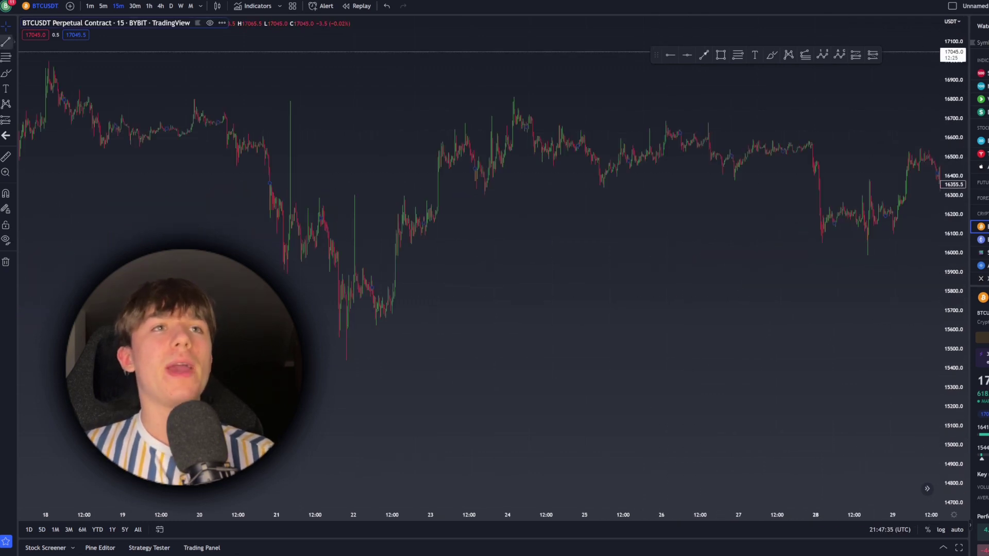
# Examine the BTCUSDT 15-minute candles around 28 November up close, adjusting the time and price scales
pyautogui.hotkey('alt', 't')
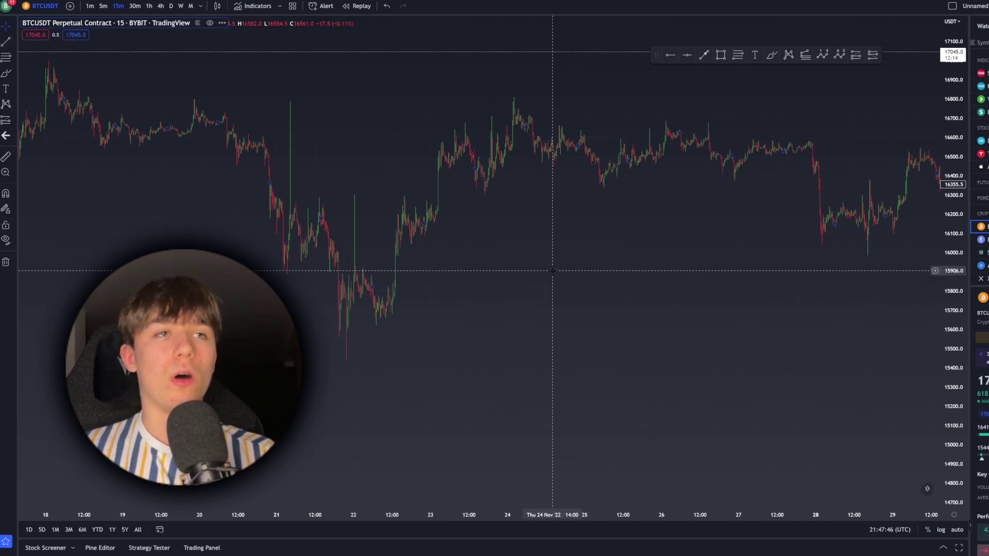
pyautogui.scroll(6, 553, 271)
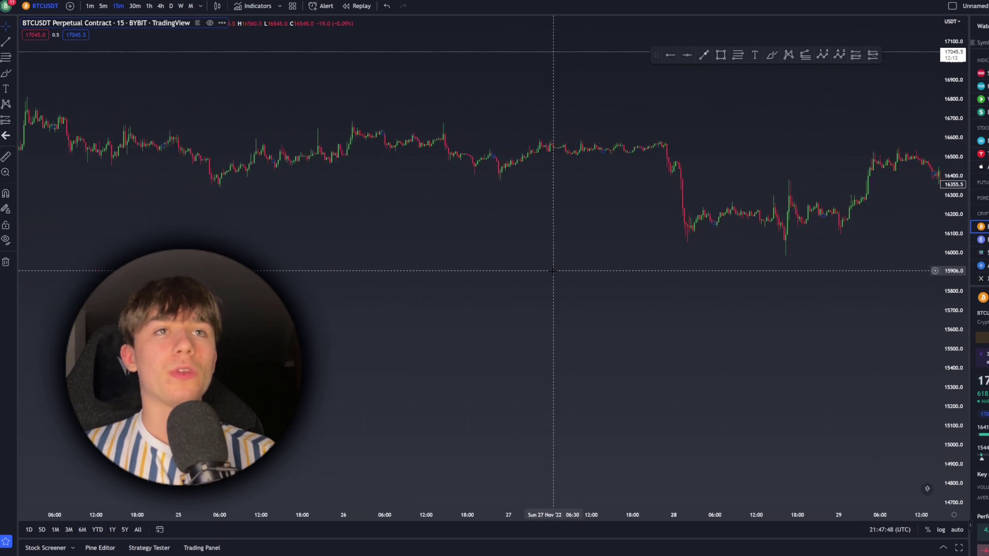
pyautogui.scroll(4, 553, 271)
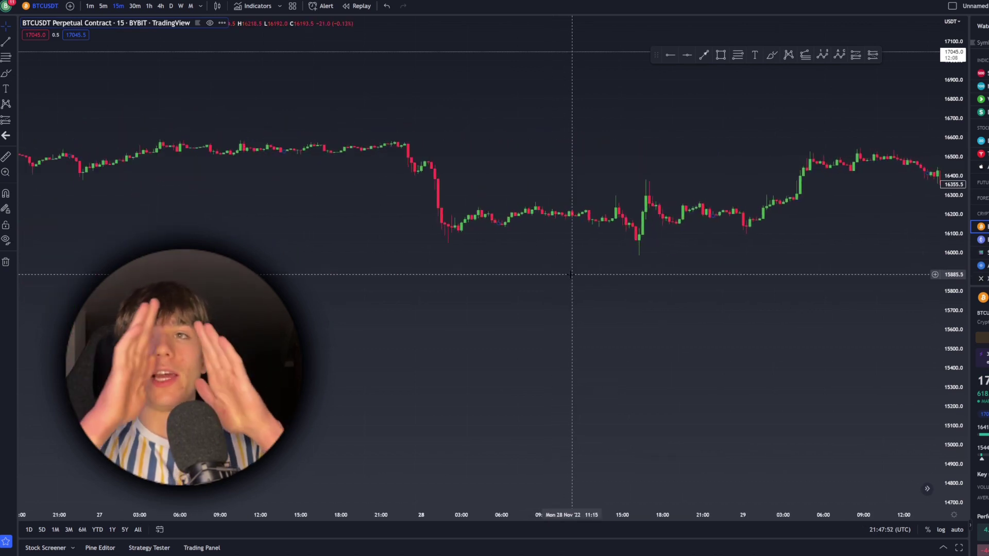
pyautogui.scroll(-1, 715, 248)
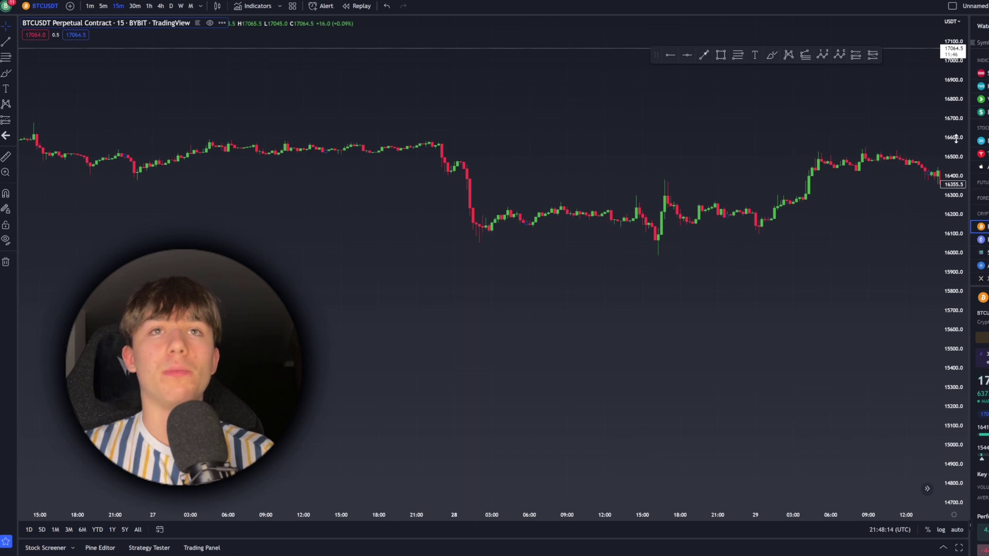
pyautogui.moveTo(956, 139); pyautogui.dragTo(938, 34)
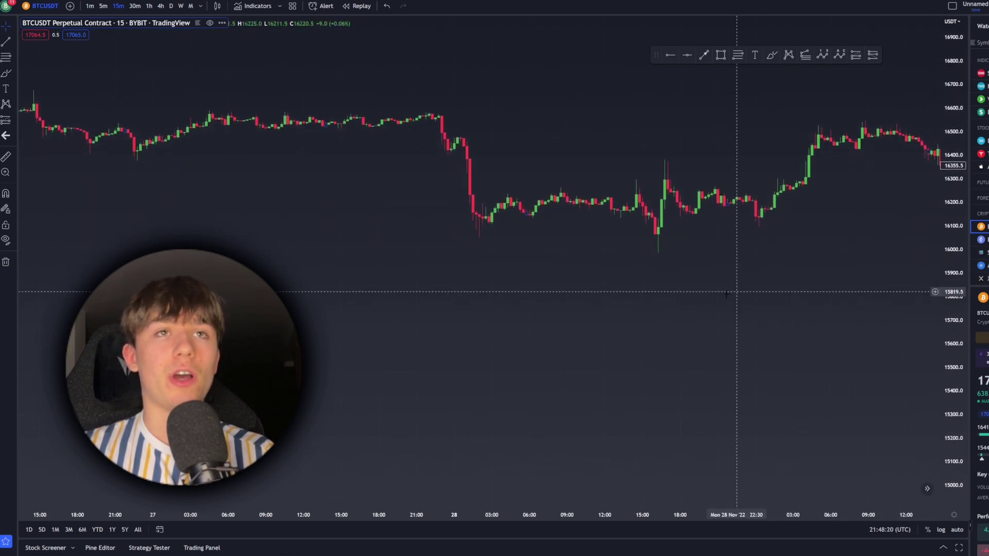
pyautogui.scroll(-3, 580, 279)
pyautogui.scroll(4, 583, 279)
pyautogui.scroll(-2, 584, 279)
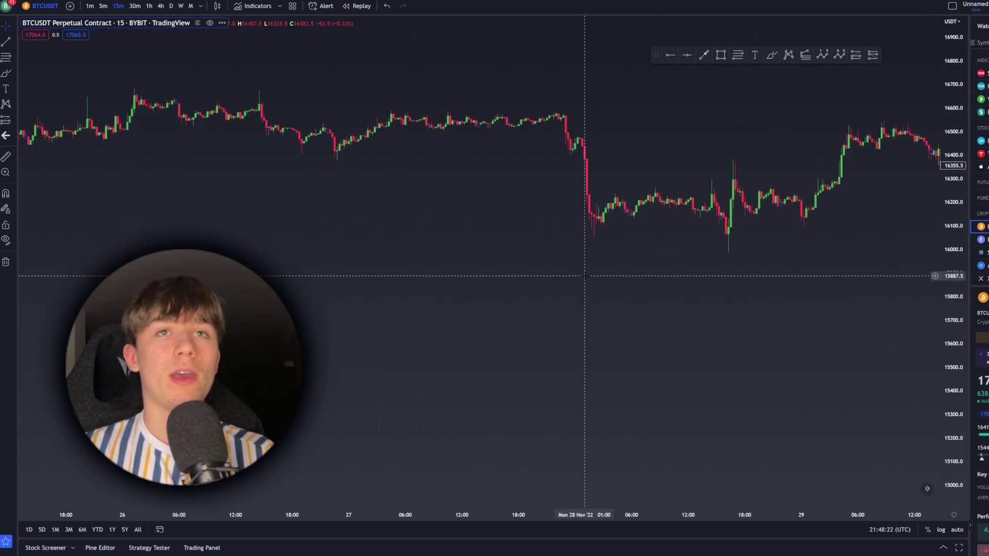
pyautogui.scroll(1, 584, 279)
pyautogui.moveTo(762, 247); pyautogui.dragTo(721, 377)
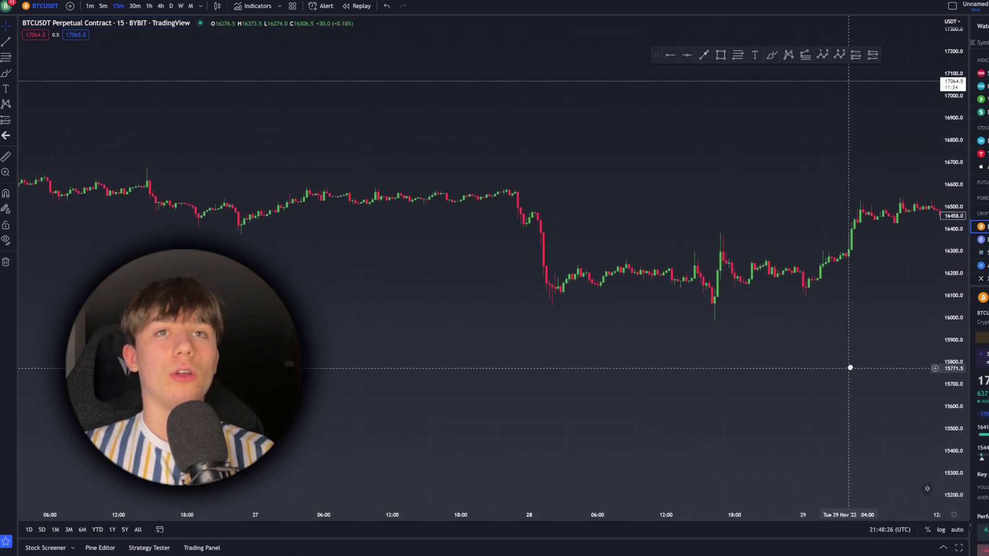
pyautogui.moveTo(850, 369); pyautogui.dragTo(872, 373)
pyautogui.moveTo(952, 388); pyautogui.dragTo(952, 374)
pyautogui.moveTo(788, 362); pyautogui.dragTo(811, 393)
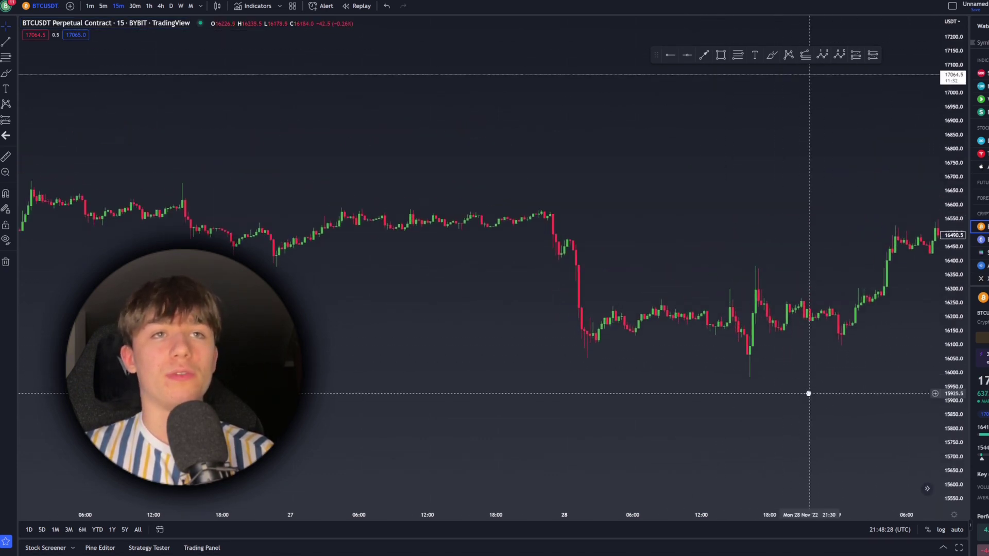
pyautogui.scroll(2, 690, 360)
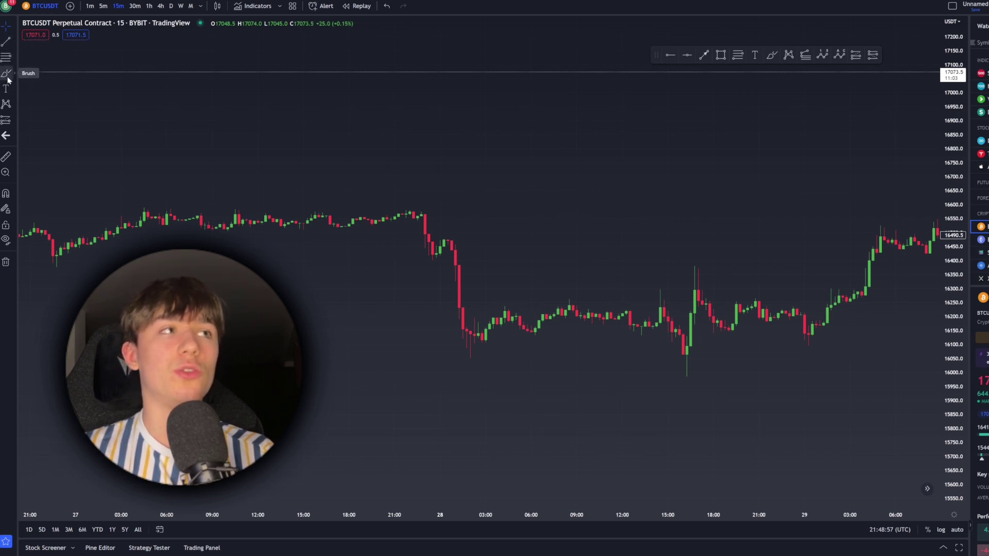
# Look through the line tools, add Pitchfork to the favorite drawing tools and reposition the floating favorites toolbar
pyautogui.click(9, 44)
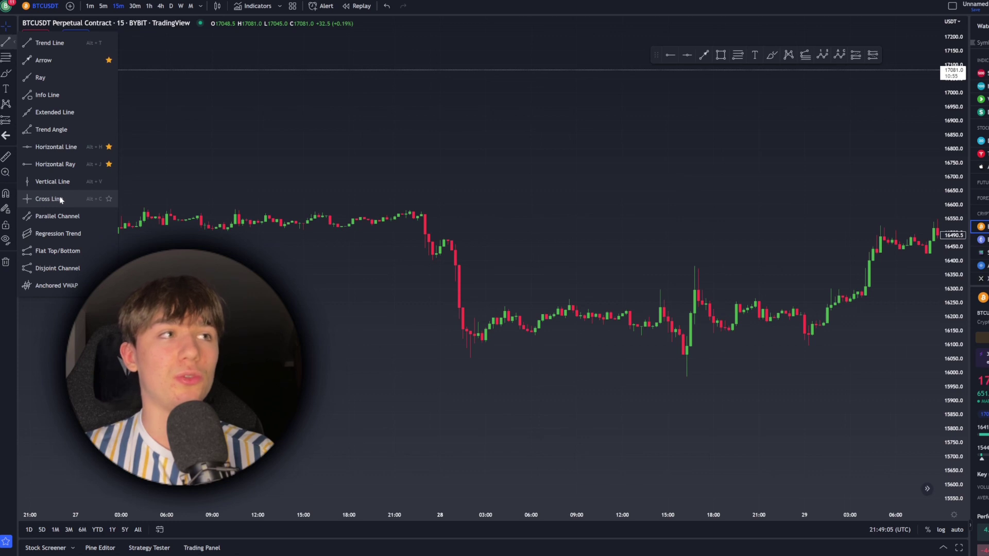
pyautogui.click(37, 79)
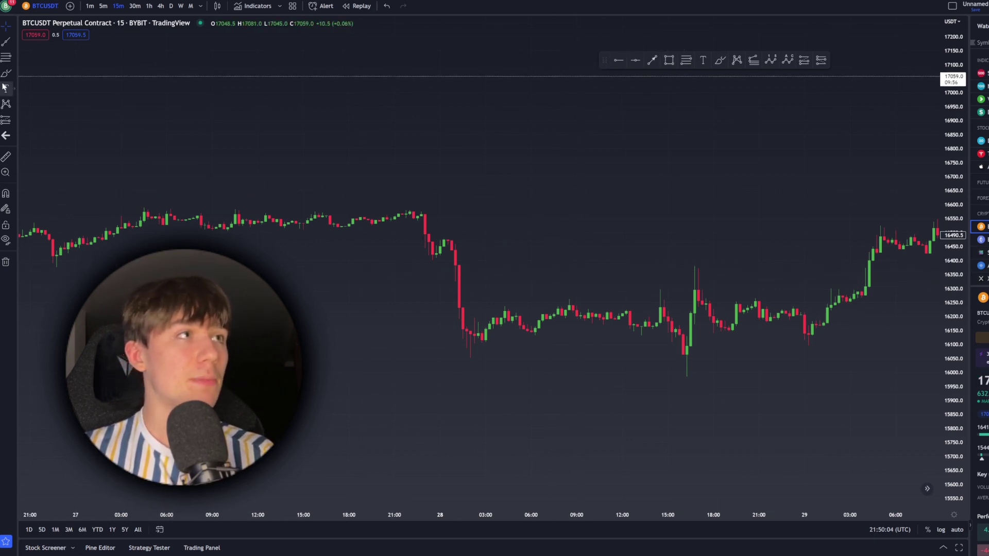
pyautogui.click(4, 59)
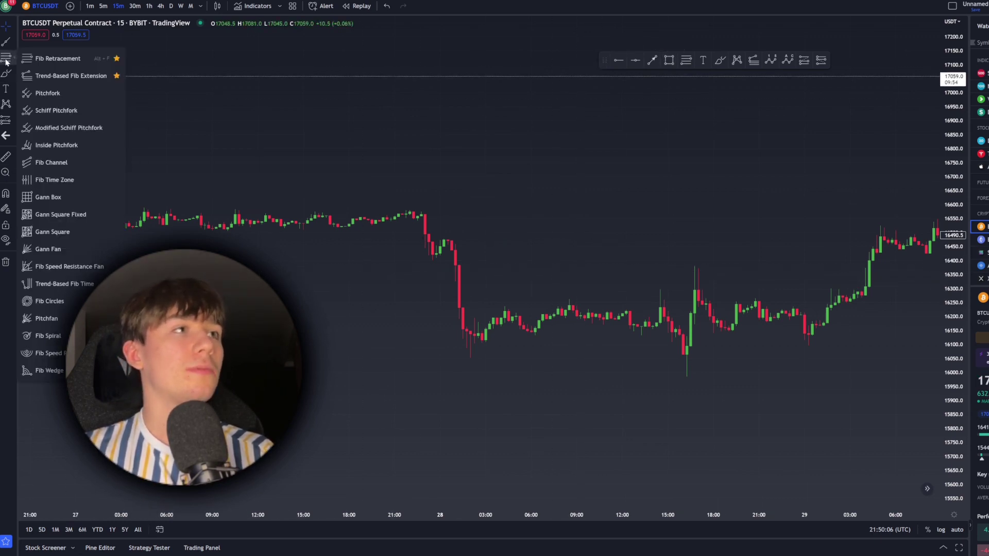
pyautogui.click(117, 94)
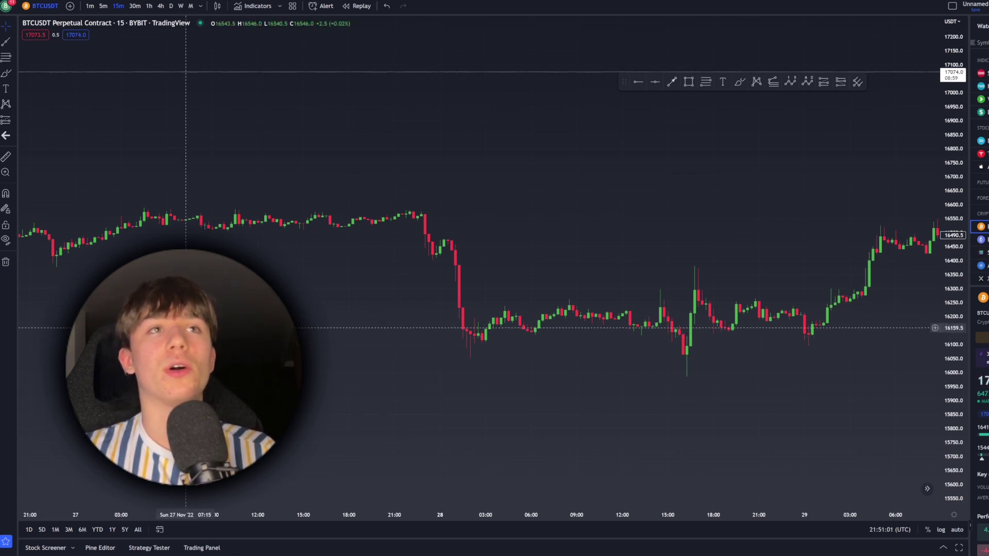
pyautogui.moveTo(626, 84)
pyautogui.mouseDown()
pyautogui.moveTo(477, 93)
pyautogui.moveTo(132, 175)
pyautogui.moveTo(323, 430)
pyautogui.moveTo(239, 363)
pyautogui.mouseUp()
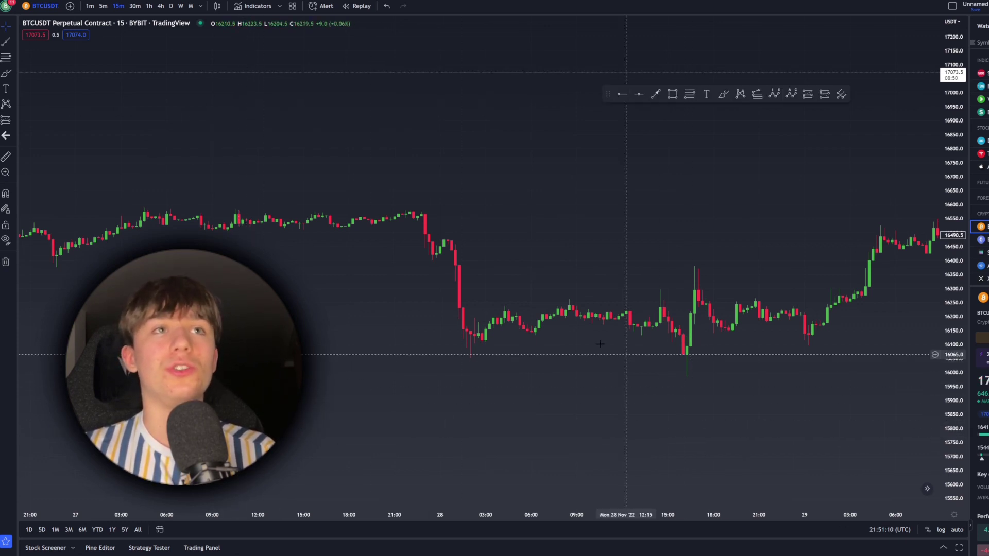
# Place a horizontal ray just above the late 27 November candles
pyautogui.click(622, 94)
pyautogui.click(387, 186)
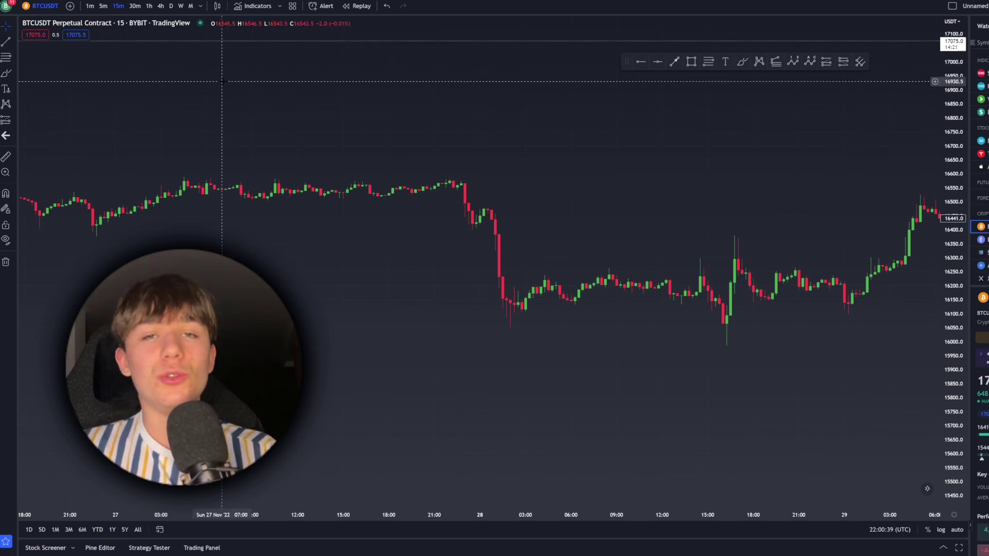
# Draw a descending trend line from about 16819 on 27 November 08:30 to about 16438 on 28 November 11:15
pyautogui.click(6, 41)
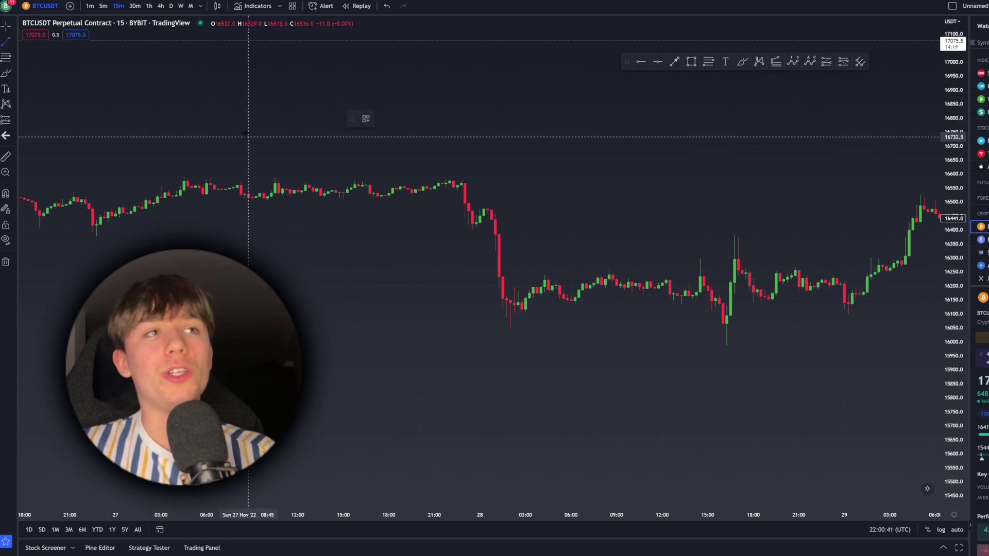
pyautogui.click(245, 112)
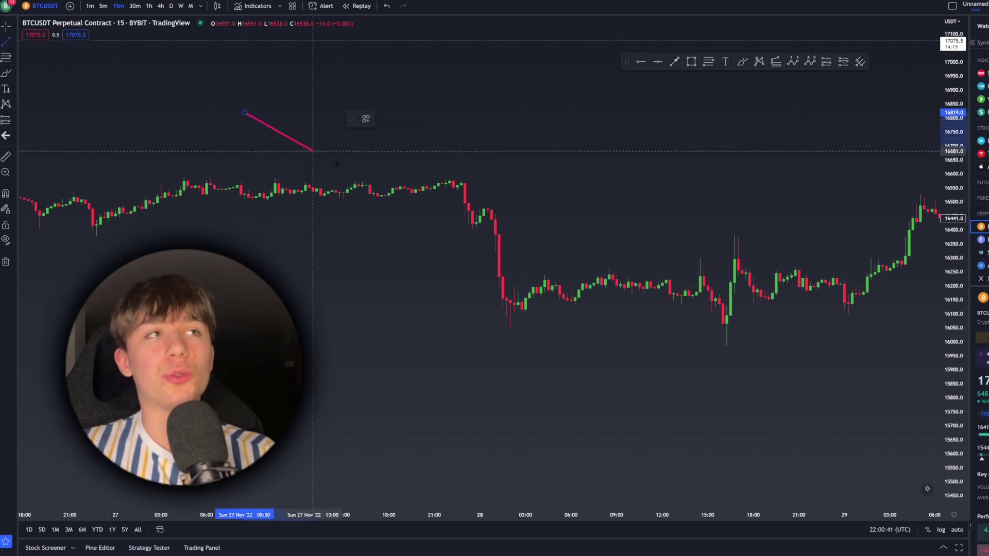
pyautogui.click(650, 218)
pyautogui.click(567, 264)
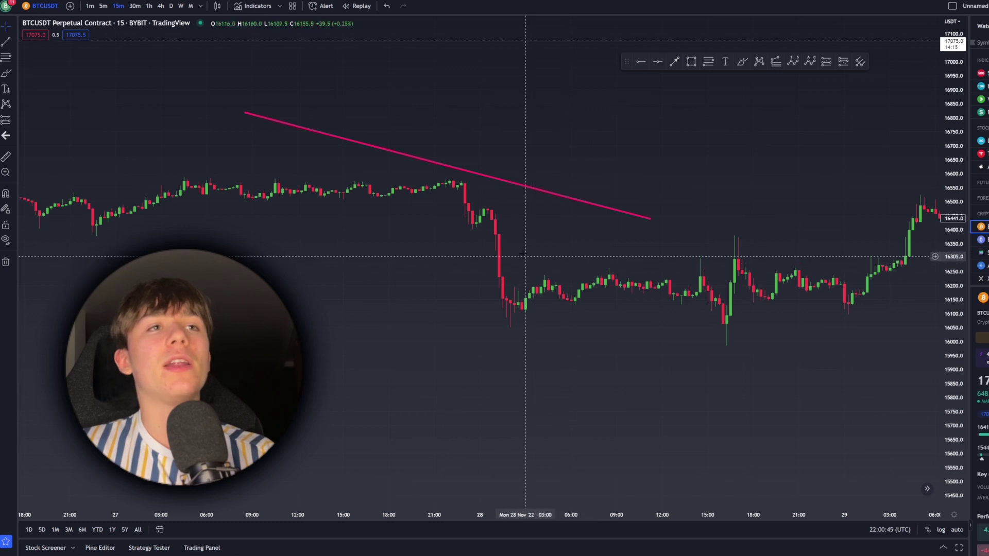
# Add the text label "TEXT" to the descending trend line and check its visibility and coordinate settings
pyautogui.doubleClick(506, 184)
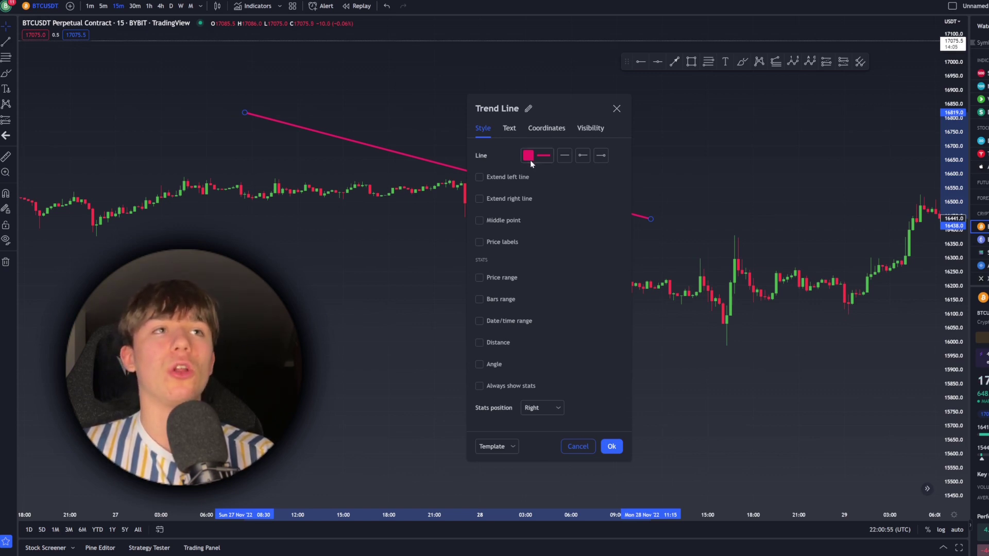
pyautogui.click(510, 129)
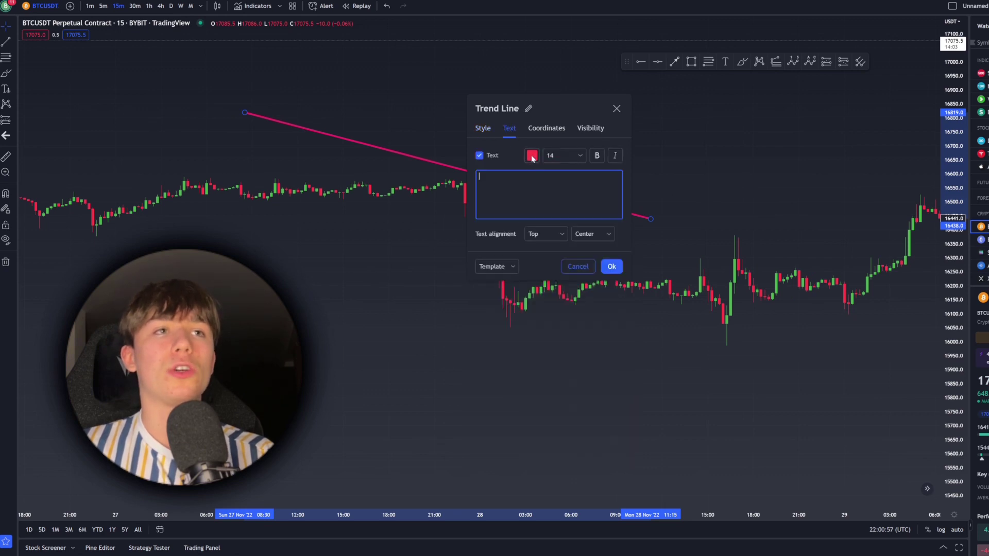
pyautogui.click(563, 157)
pyautogui.click(562, 156)
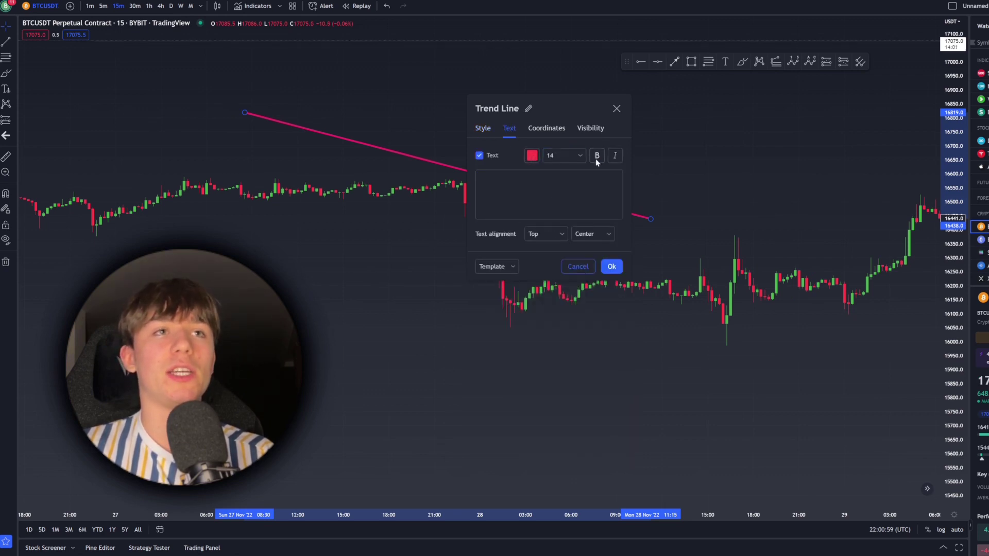
pyautogui.click(480, 177)
pyautogui.press('capslock')
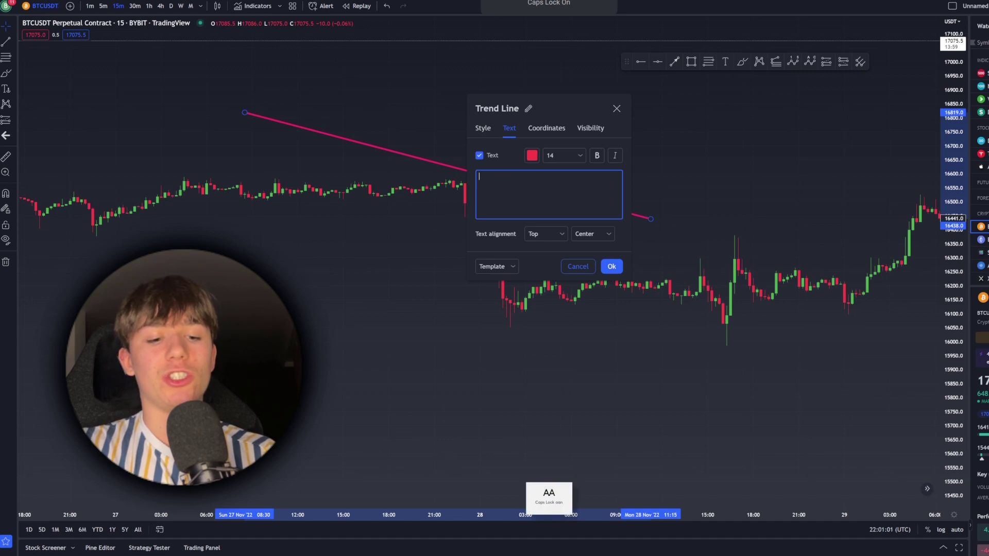
pyautogui.write('TEXT')
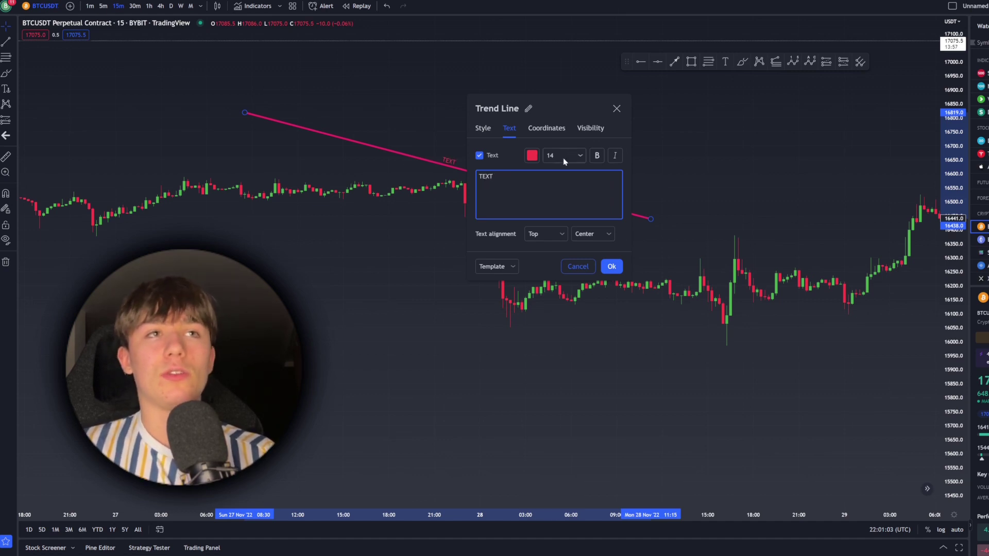
pyautogui.click(591, 128)
pyautogui.click(564, 128)
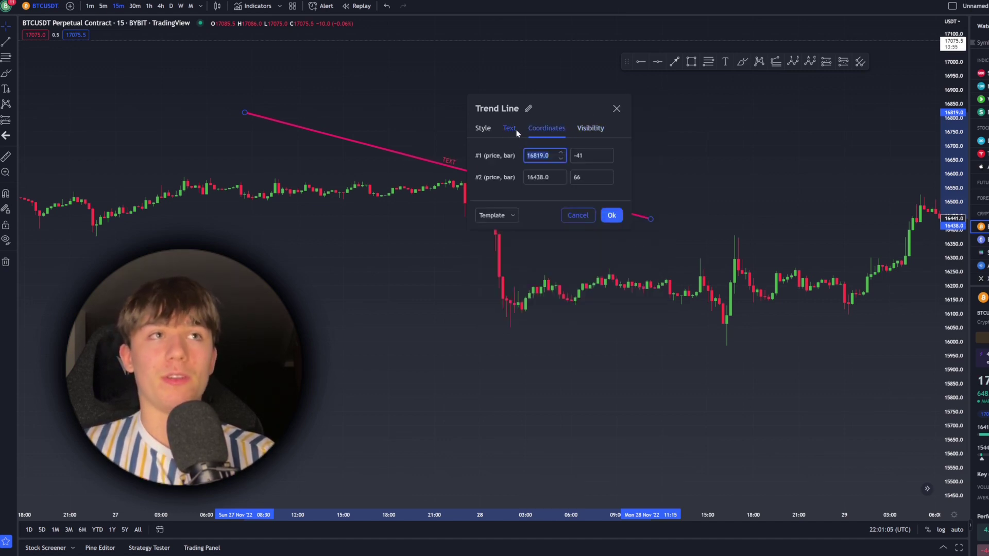
pyautogui.click(509, 128)
# Save the trend line's style as a drawing template named "Red Trendline" and close its settings
pyautogui.click(486, 130)
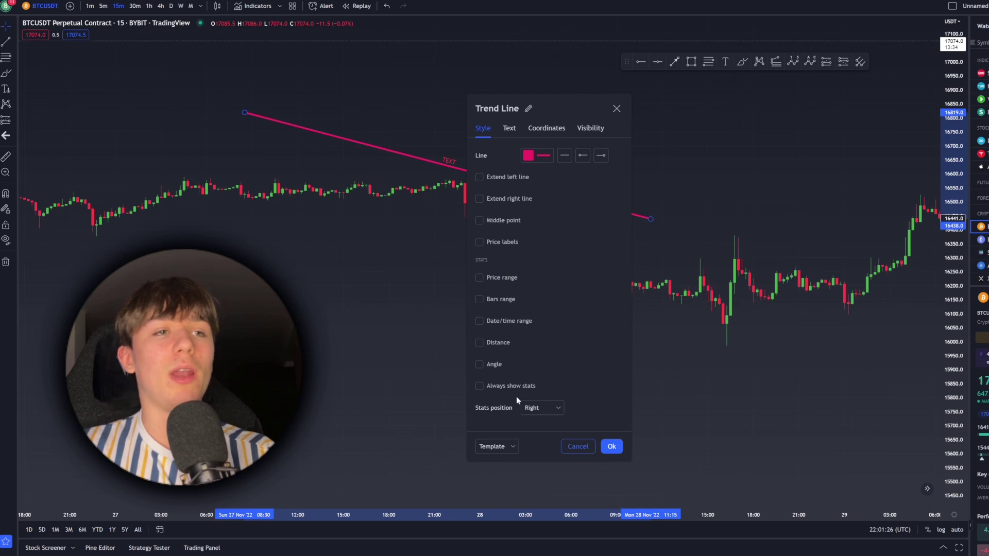
pyautogui.click(512, 448)
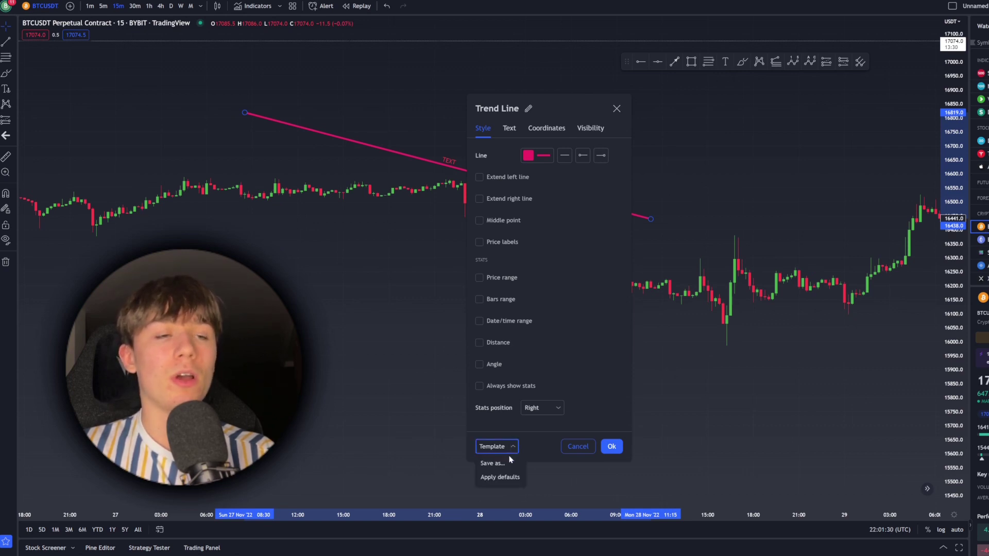
pyautogui.click(492, 465)
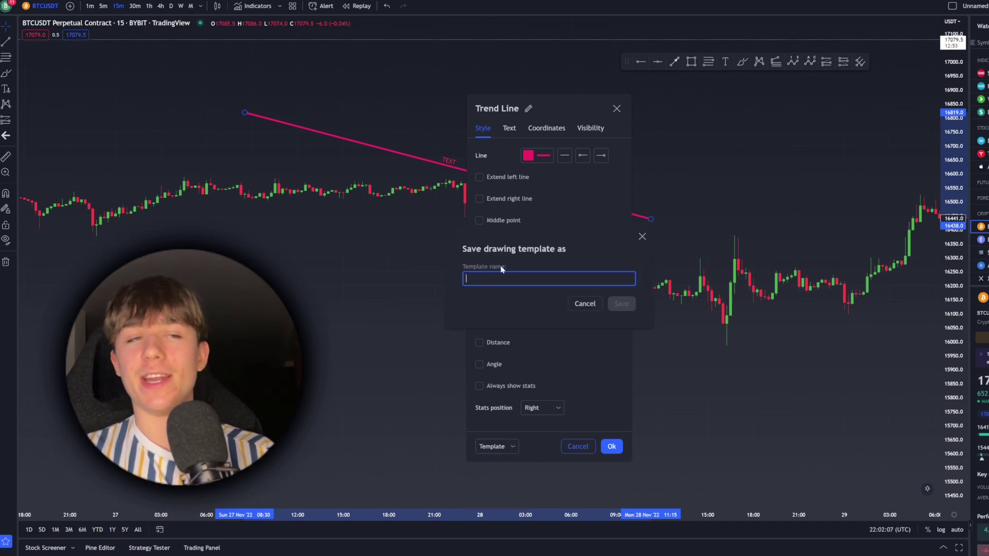
pyautogui.press('capslock')
pyautogui.write('R')
pyautogui.press('capslock')
pyautogui.write('ed ')
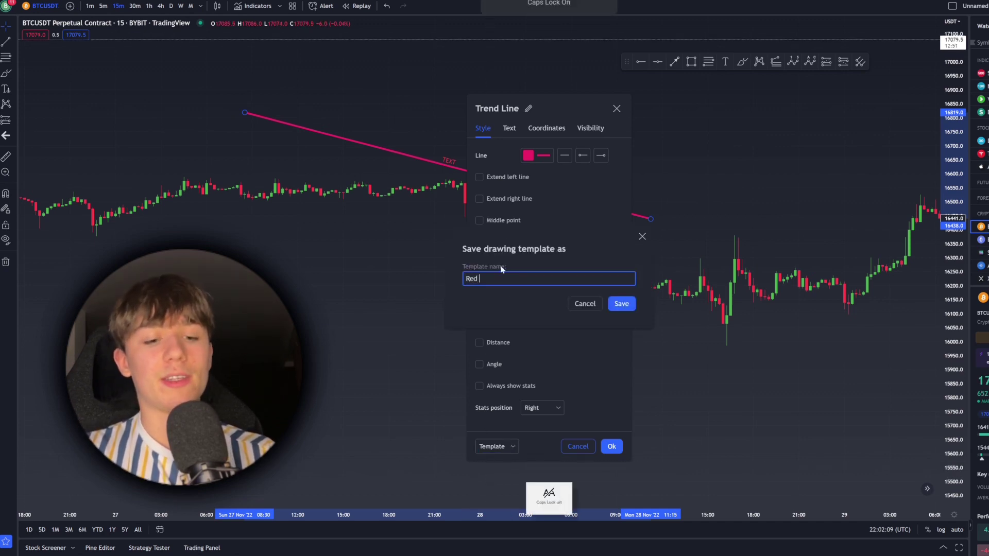
pyautogui.write('T')
pyautogui.press('capslock')
pyautogui.write('rendline')
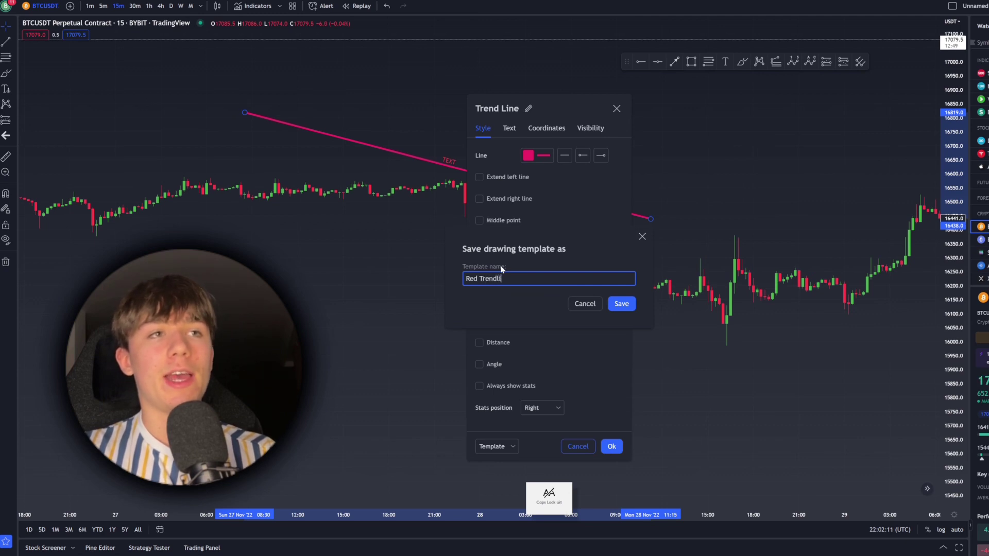
pyautogui.click(621, 303)
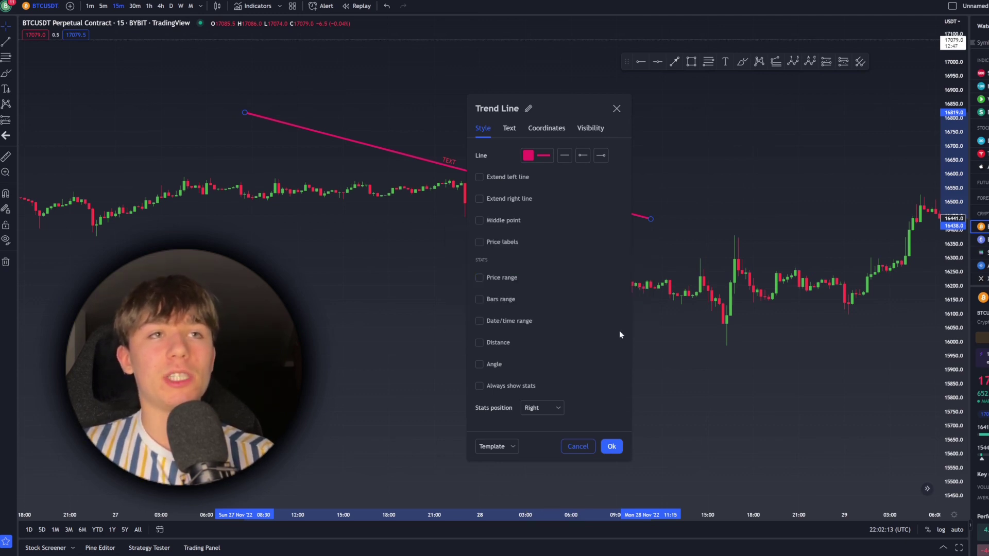
pyautogui.click(617, 108)
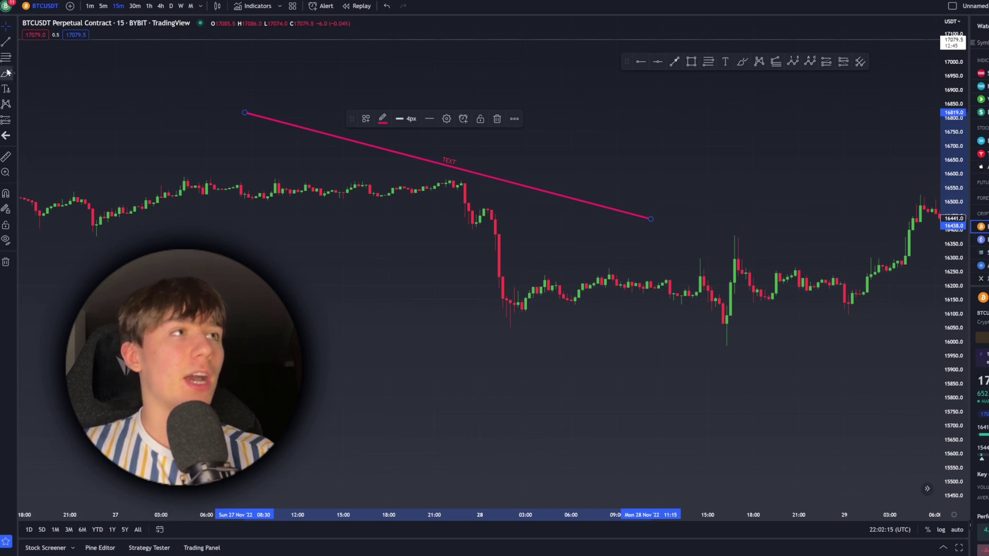
# Draw a second trend line from about 16263 on 27 November 02:15 to about 15866.5 on 28 November 07:15, and apply the Red Trendline template
pyautogui.click(5, 46)
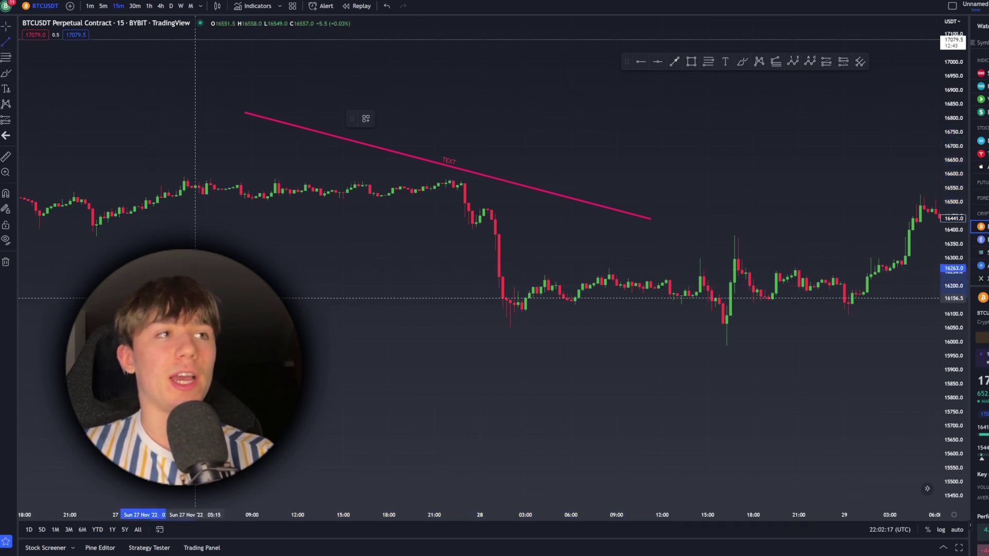
pyautogui.click(211, 294)
pyautogui.click(590, 380)
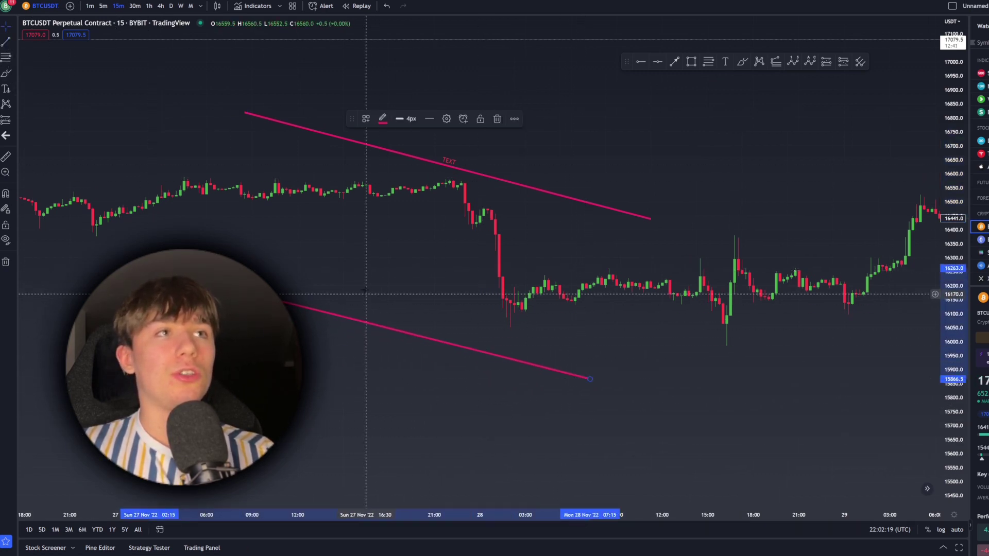
pyautogui.click(366, 119)
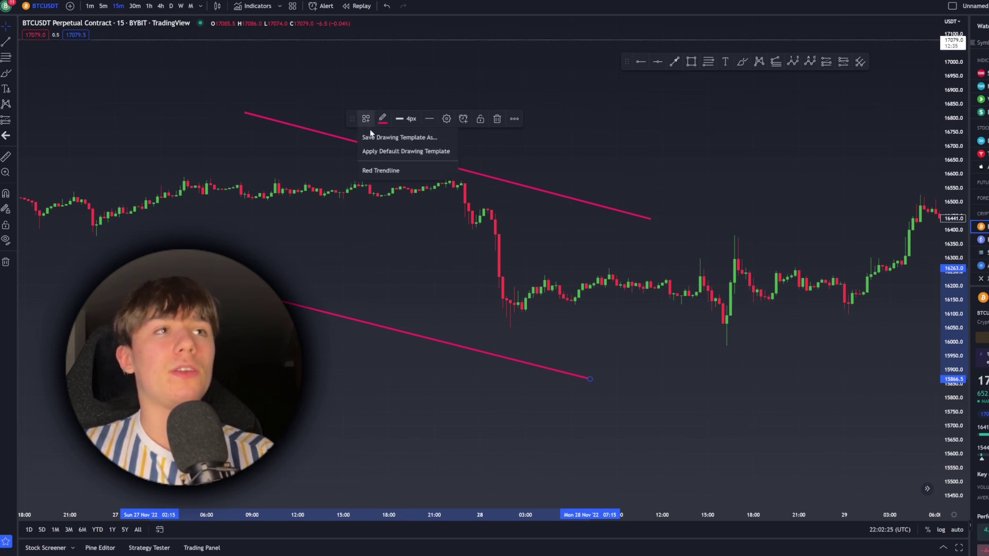
pyautogui.click(370, 172)
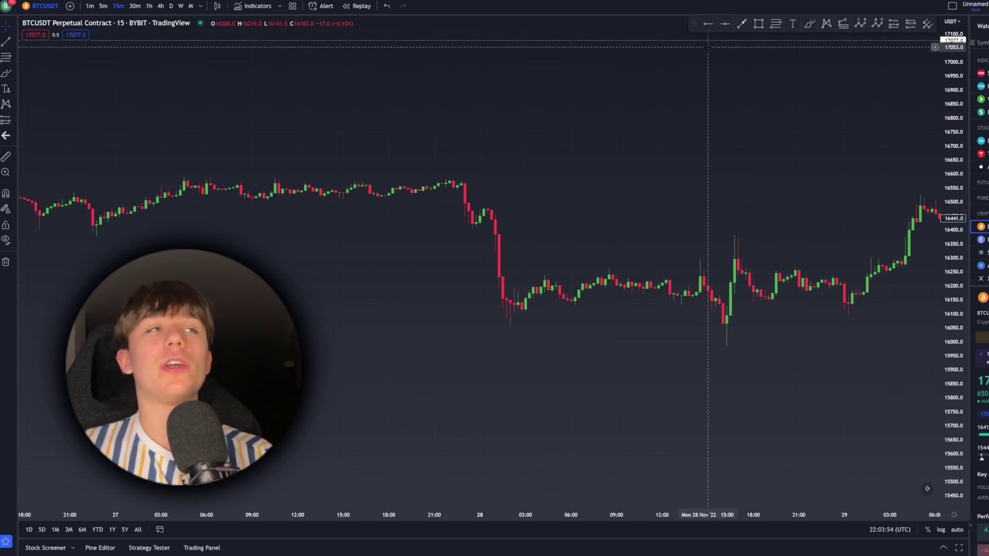
# Browse the indicator library's favorites, personal scripts, technicals, financials and community editors' picks
pyautogui.click(252, 9)
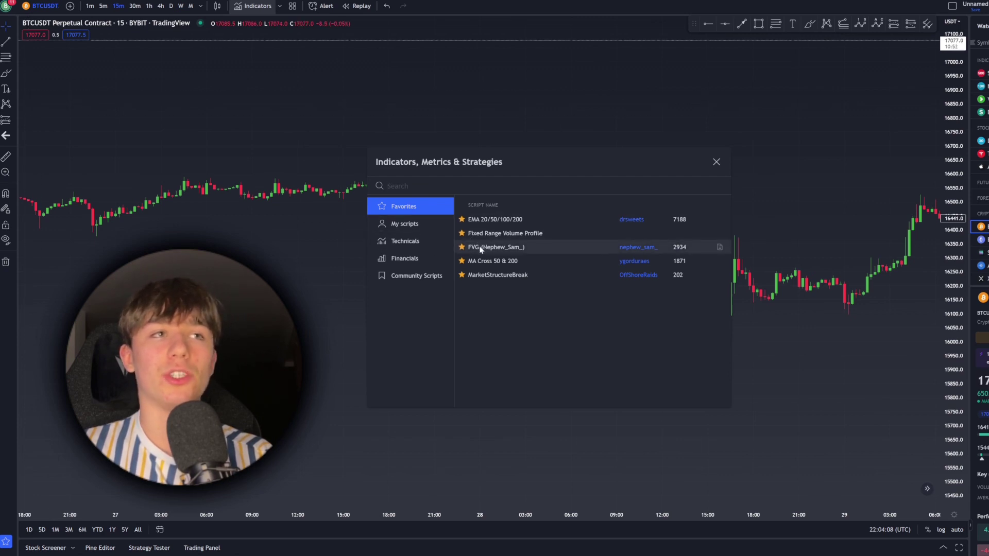
pyautogui.click(412, 230)
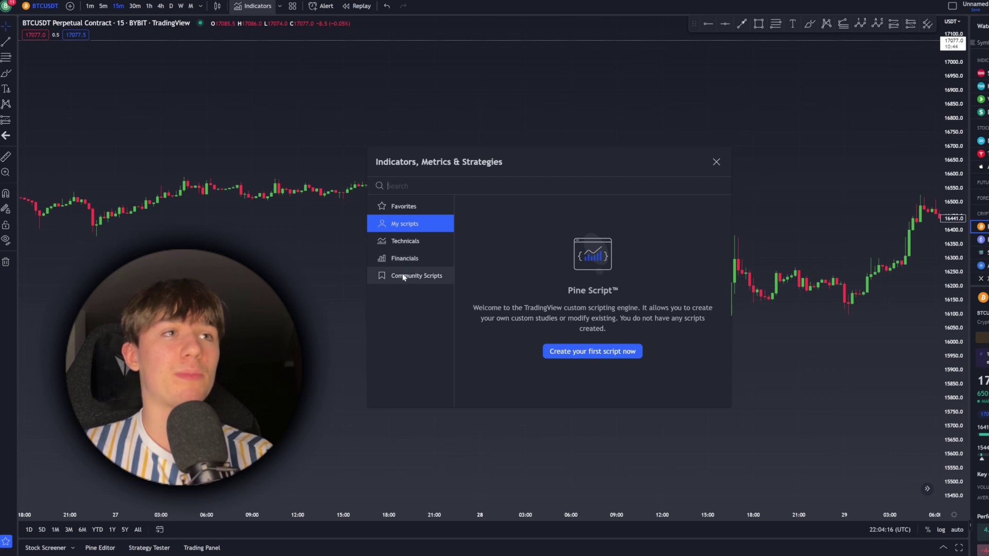
pyautogui.click(401, 243)
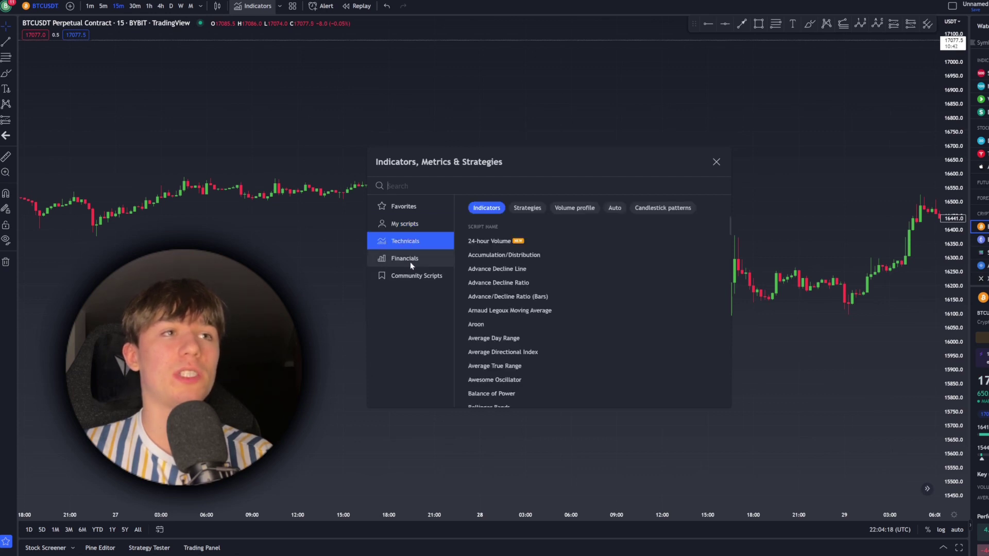
pyautogui.click(411, 265)
pyautogui.click(408, 282)
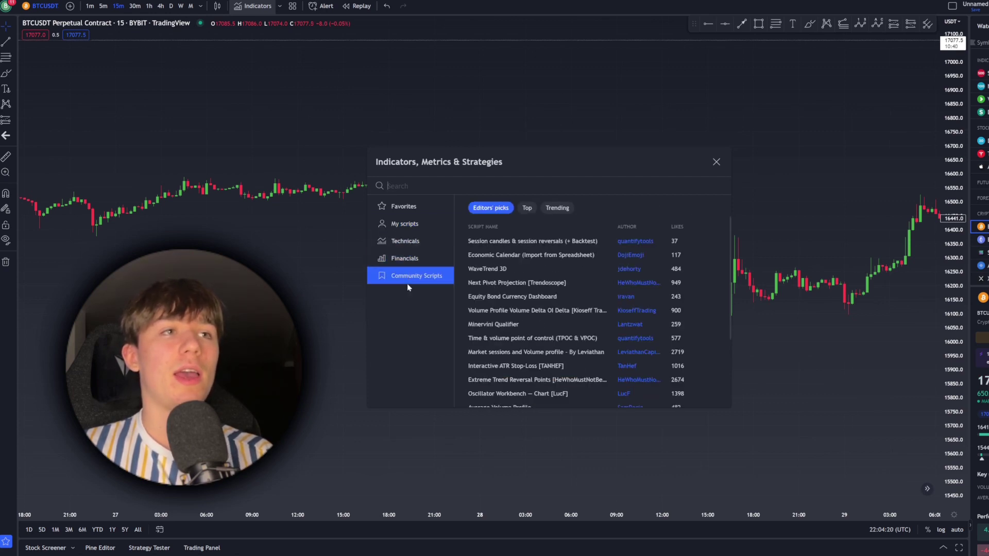
pyautogui.scroll(-3, 571, 255)
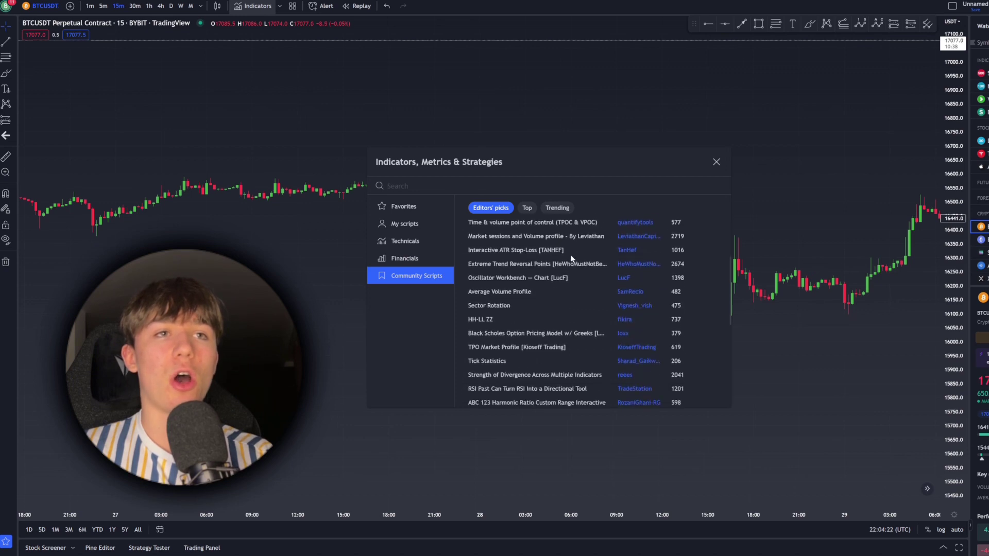
pyautogui.scroll(-8, 570, 254)
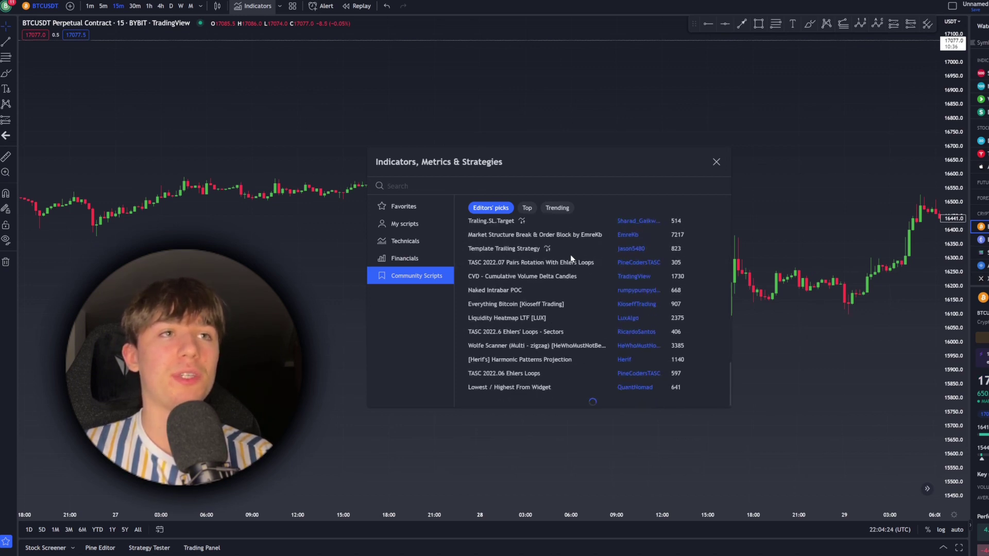
pyautogui.scroll(-5, 571, 255)
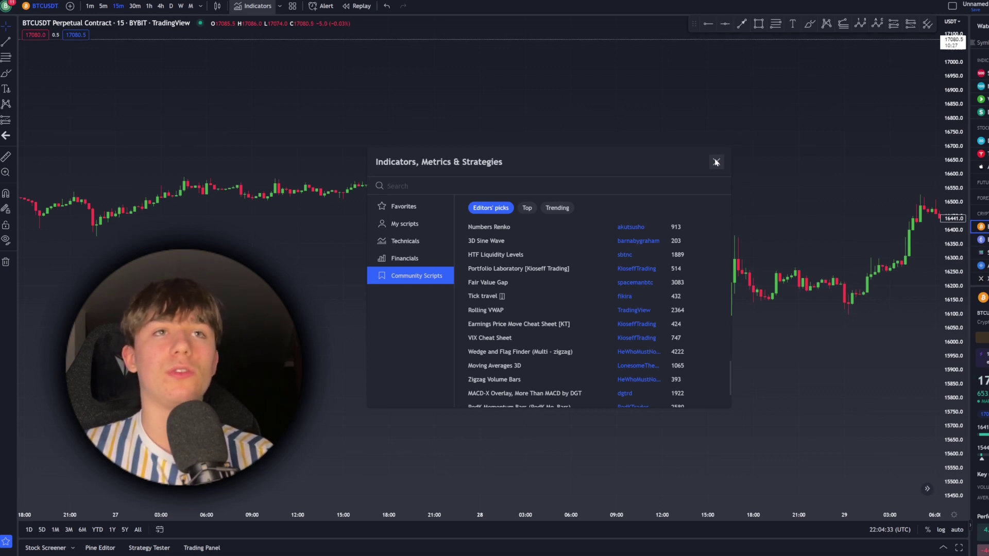
pyautogui.click(716, 162)
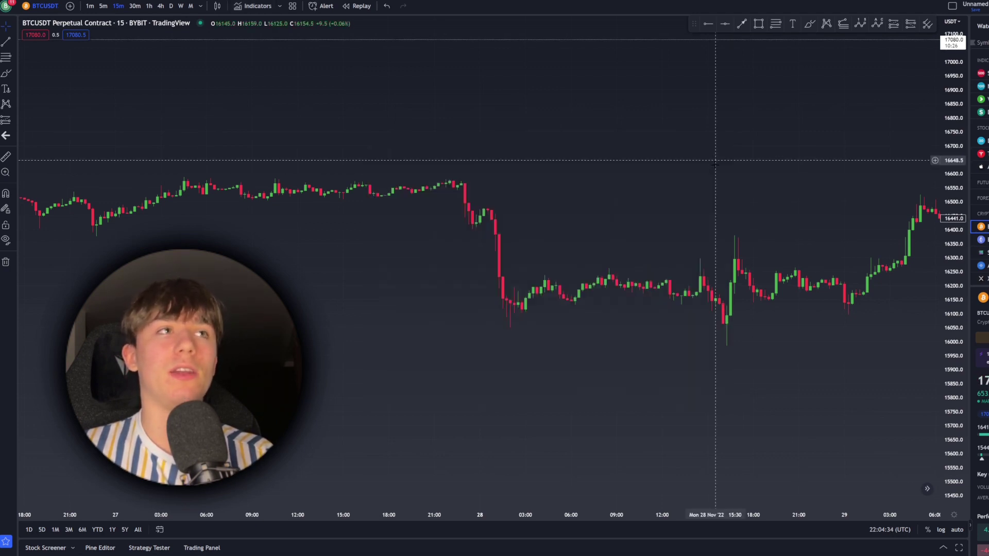
# Add the community Economic Calendar script and the favorite EMA 20/50/100/200 indicator to the chart
pyautogui.click(253, 6)
pyautogui.click(717, 255)
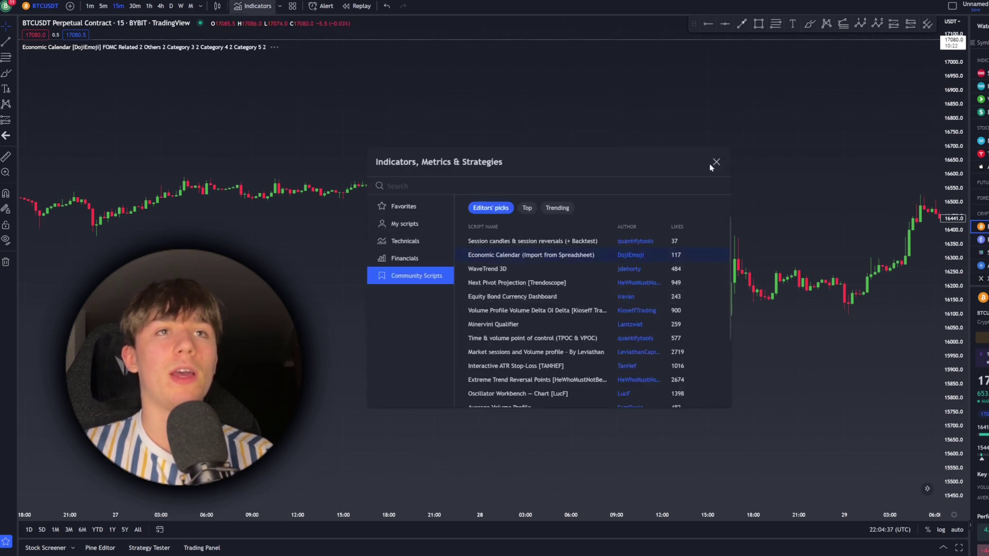
pyautogui.click(400, 206)
pyautogui.click(618, 220)
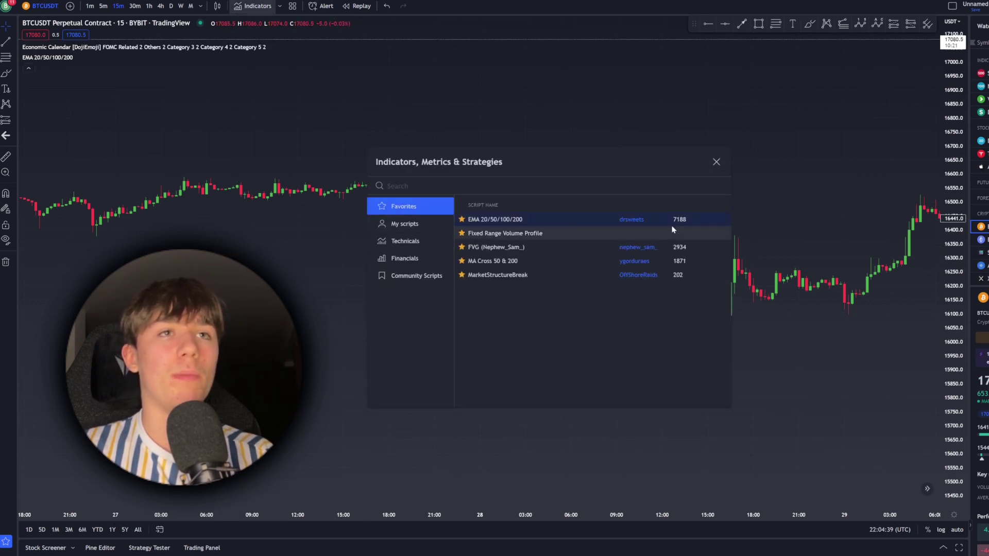
pyautogui.click(716, 162)
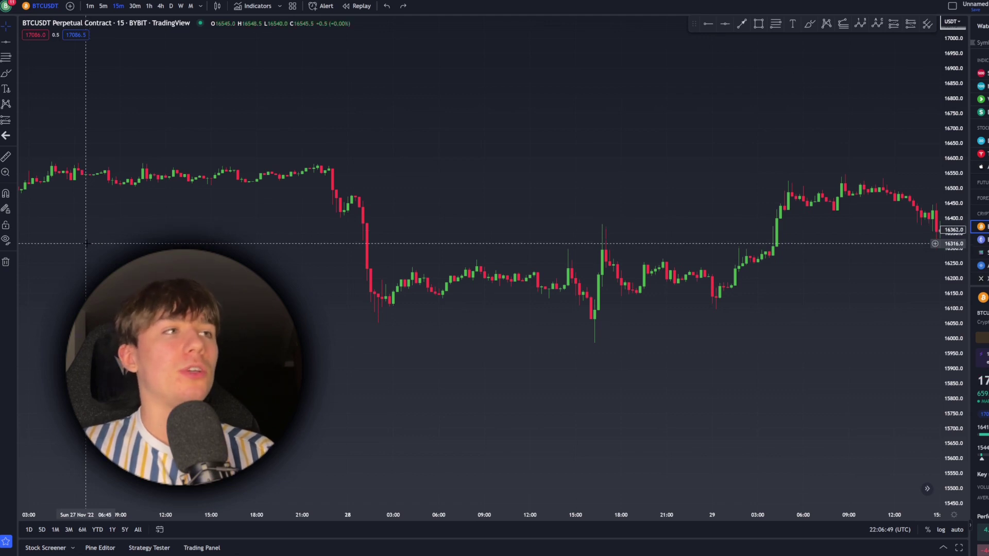
# Turn on magnet mode and snap a horizontal line at 16380 to the high of the 28 November afternoon spike
pyautogui.click(5, 193)
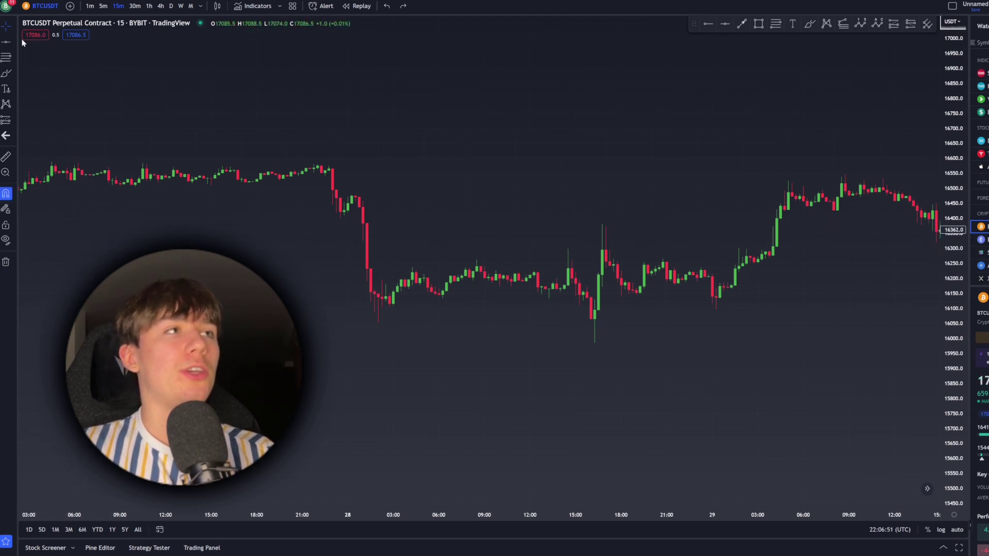
pyautogui.click(8, 45)
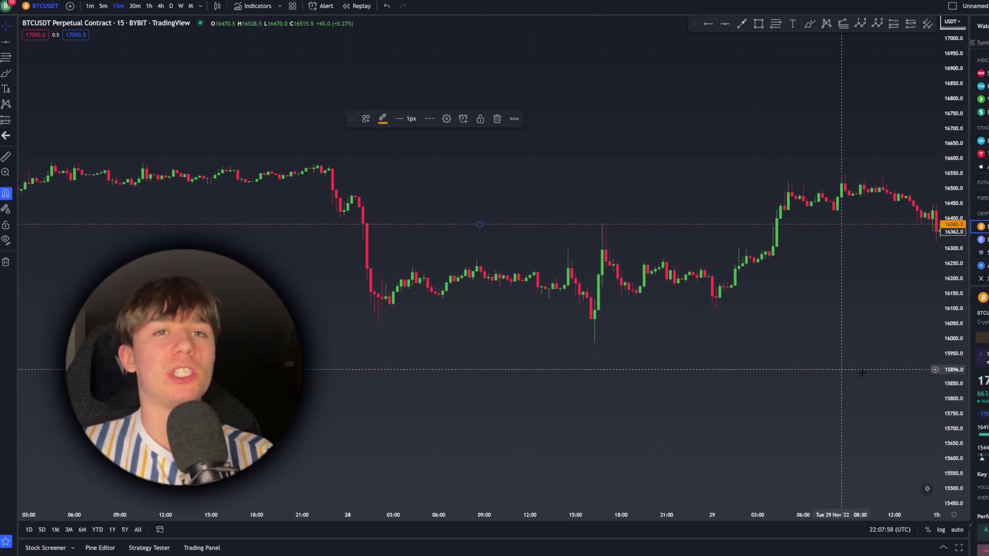
pyautogui.moveTo(953, 394); pyautogui.dragTo(957, 335)
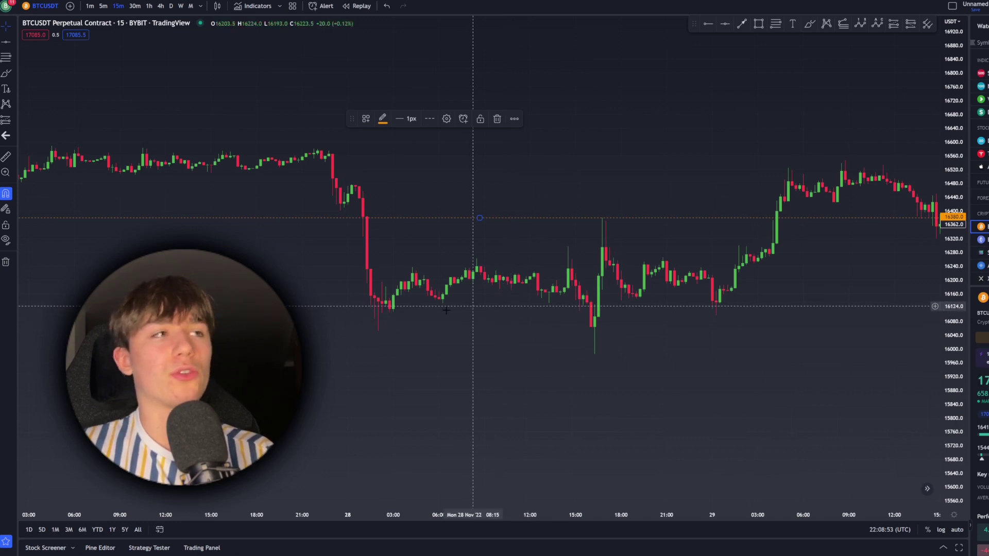
# Try out snapping a second horizontal line to the 28 November candles while temporarily toggling magnet mode
pyautogui.click(5, 196)
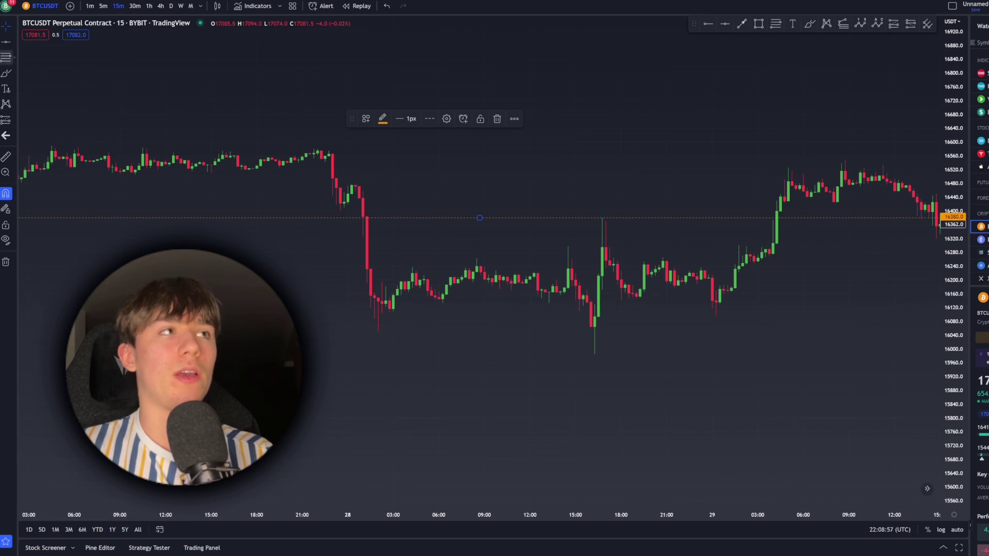
pyautogui.click(3, 43)
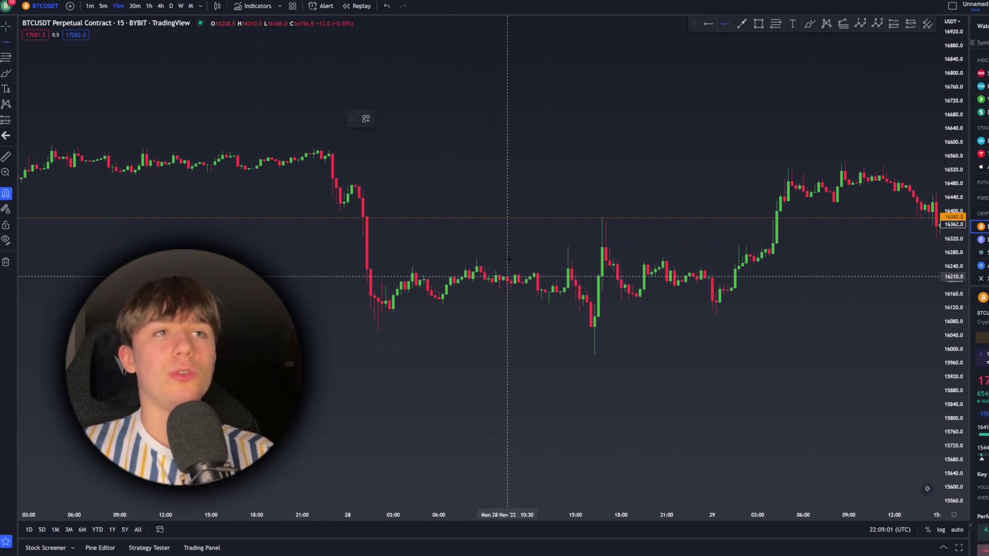
pyautogui.press('ctrl')
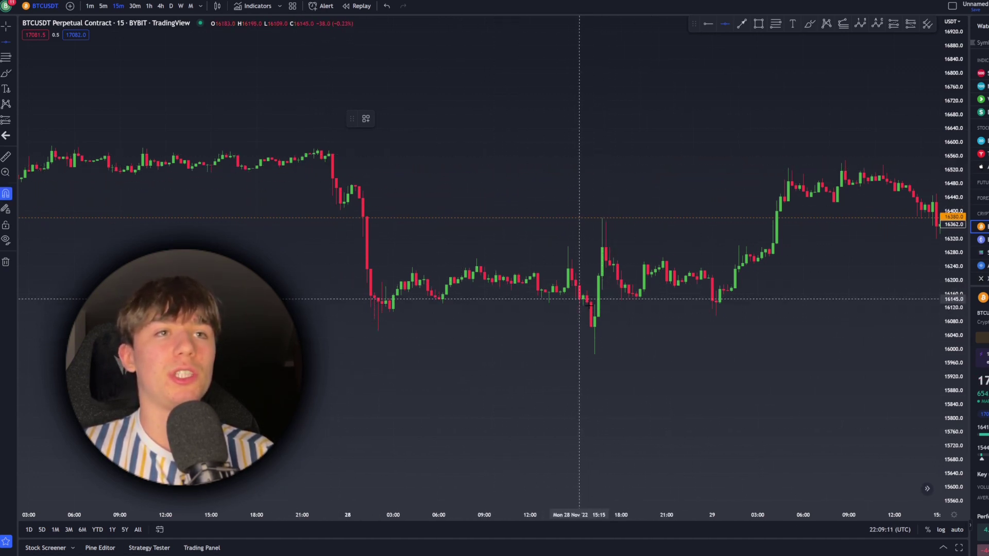
pyautogui.press('ctrl')
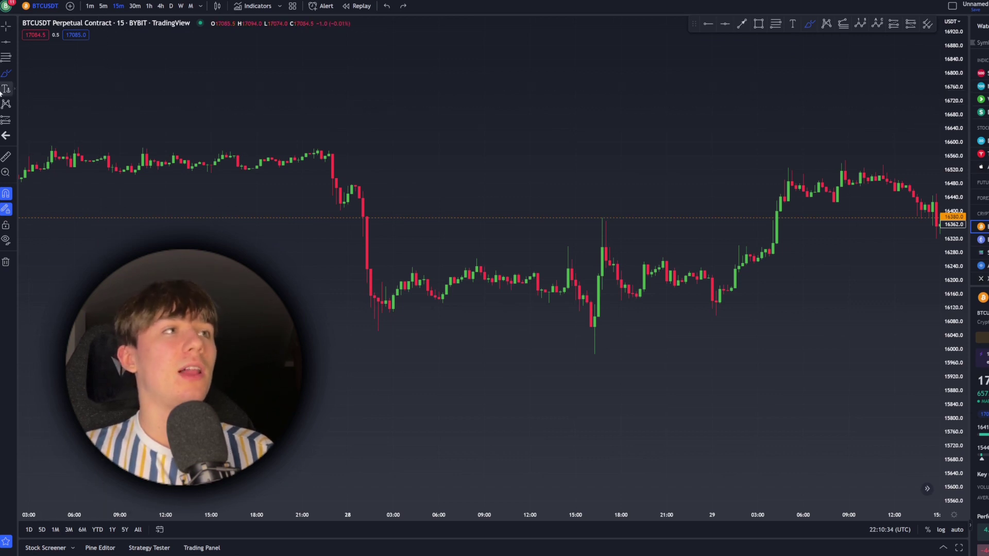
# Draw four freehand brush strokes above the candles between 27 and 29 November, keeping the brush active between strokes
pyautogui.moveTo(181, 70)
pyautogui.mouseDown()
pyautogui.moveTo(249, 110)
pyautogui.moveTo(283, 89)
pyautogui.mouseUp()
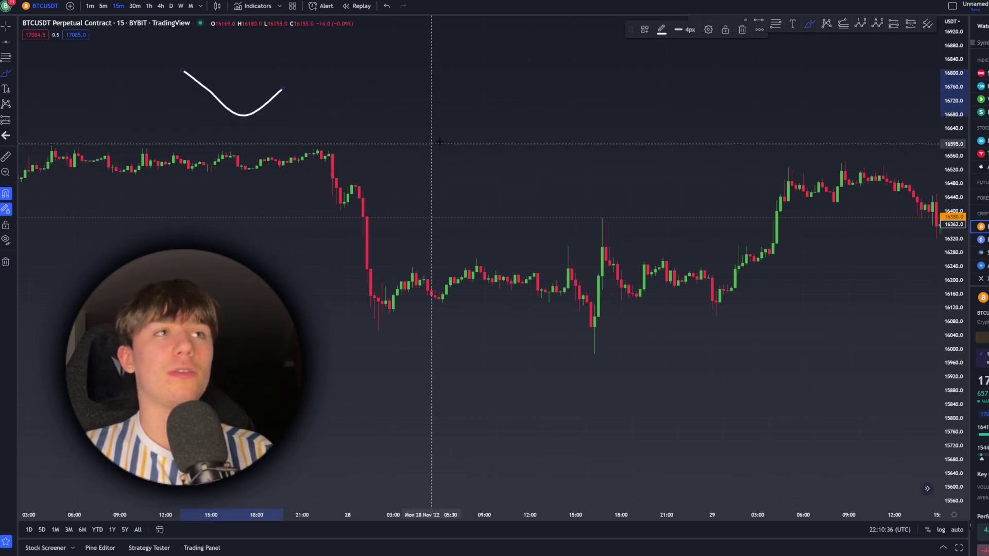
pyautogui.moveTo(446, 141); pyautogui.dragTo(567, 227)
pyautogui.moveTo(630, 135)
pyautogui.mouseDown()
pyautogui.moveTo(757, 123)
pyautogui.moveTo(777, 185)
pyautogui.mouseUp()
pyautogui.moveTo(394, 221)
pyautogui.mouseDown()
pyautogui.moveTo(435, 177)
pyautogui.moveTo(389, 70)
pyautogui.mouseUp()
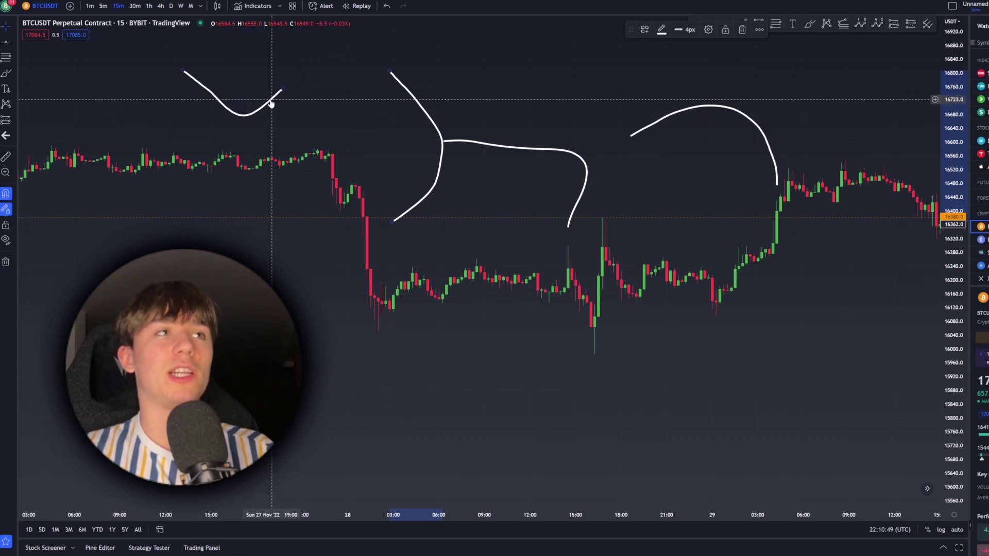
# Measure the price and time range from the first brush stroke to the neighbouring one
pyautogui.click(424, 113)
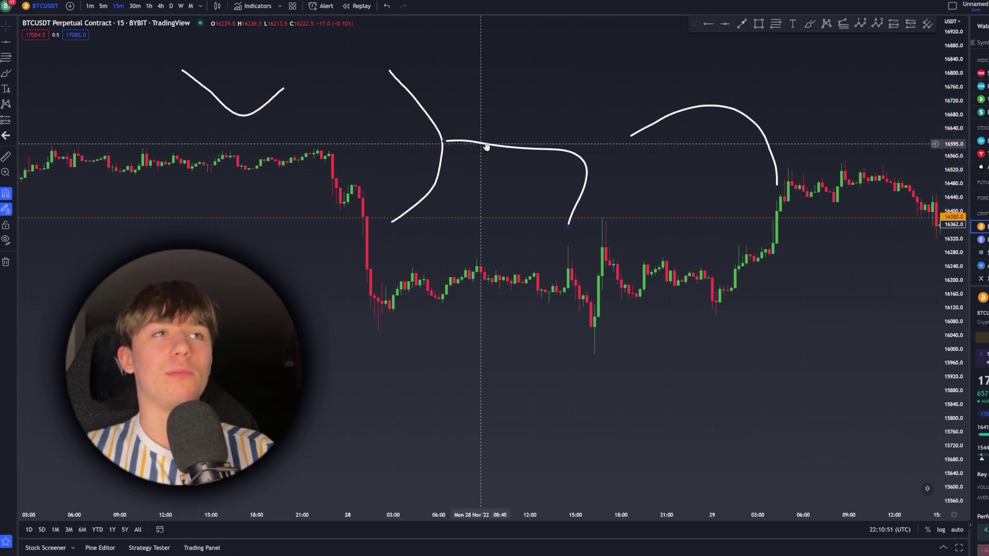
pyautogui.keyDown('shift'); pyautogui.click(264, 104); pyautogui.keyUp('shift')
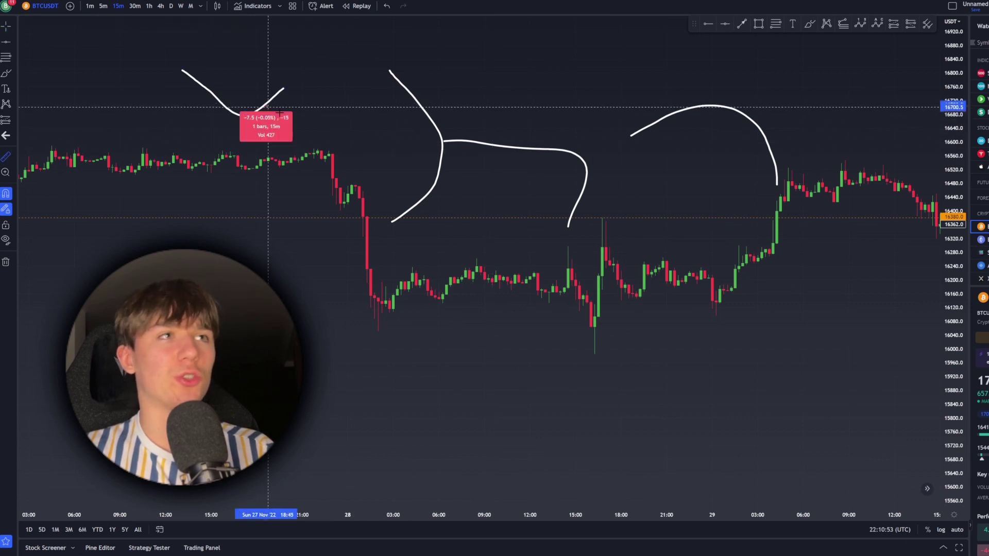
pyautogui.click(442, 133)
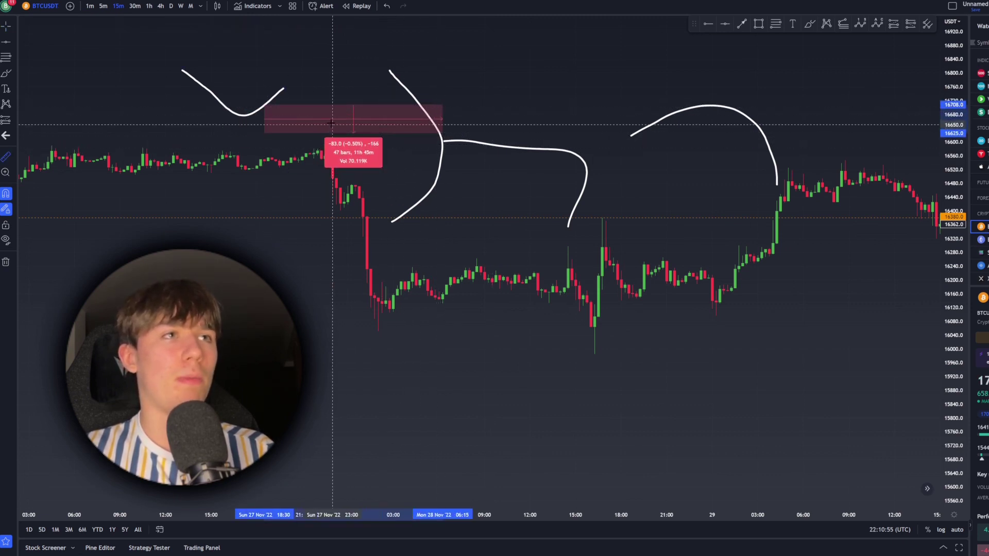
pyautogui.keyDown('shift'); pyautogui.click(365, 115); pyautogui.keyUp('shift')
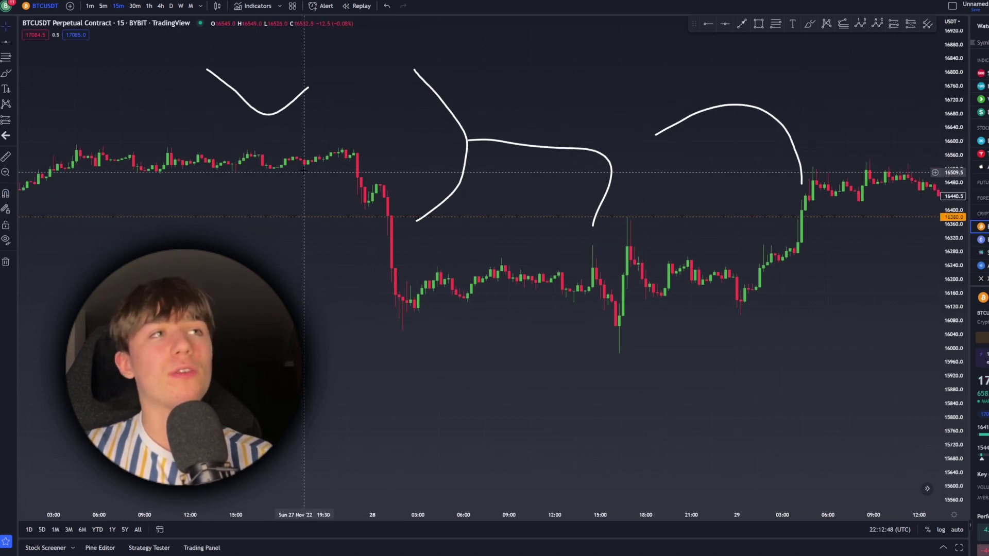
# Select all four brush strokes together and delete them
pyautogui.click(302, 97)
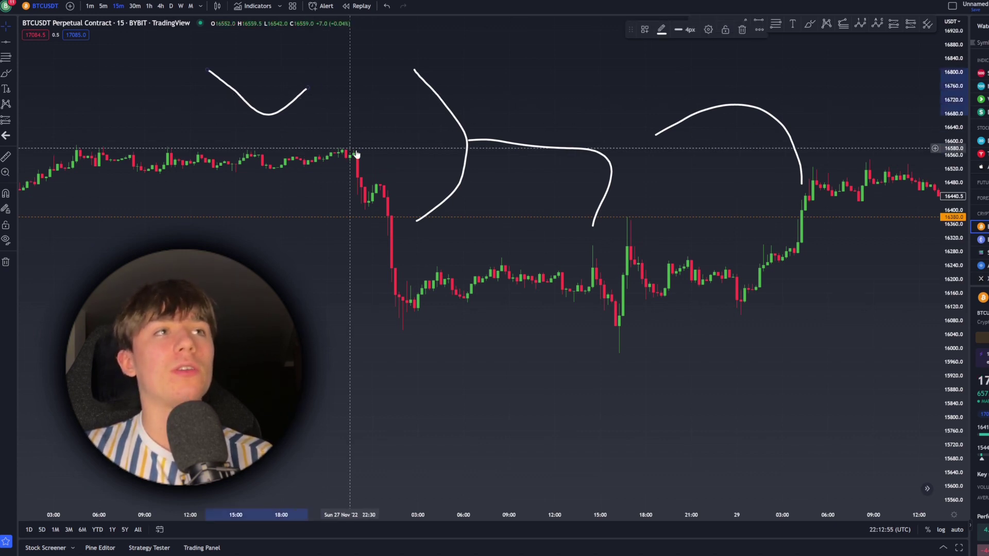
pyautogui.keyDown('ctrl'); pyautogui.click(463, 130); pyautogui.keyUp('ctrl')
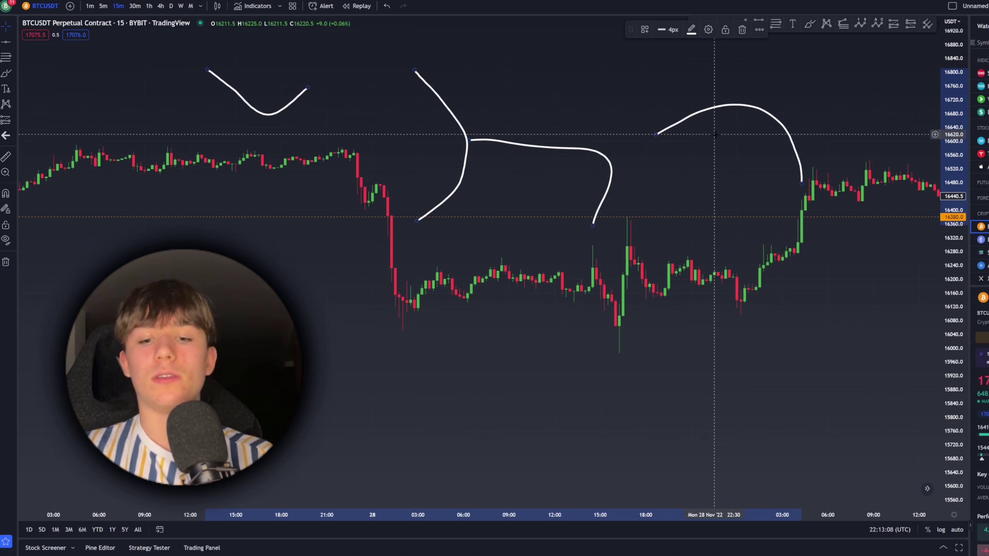
pyautogui.press('Delete')
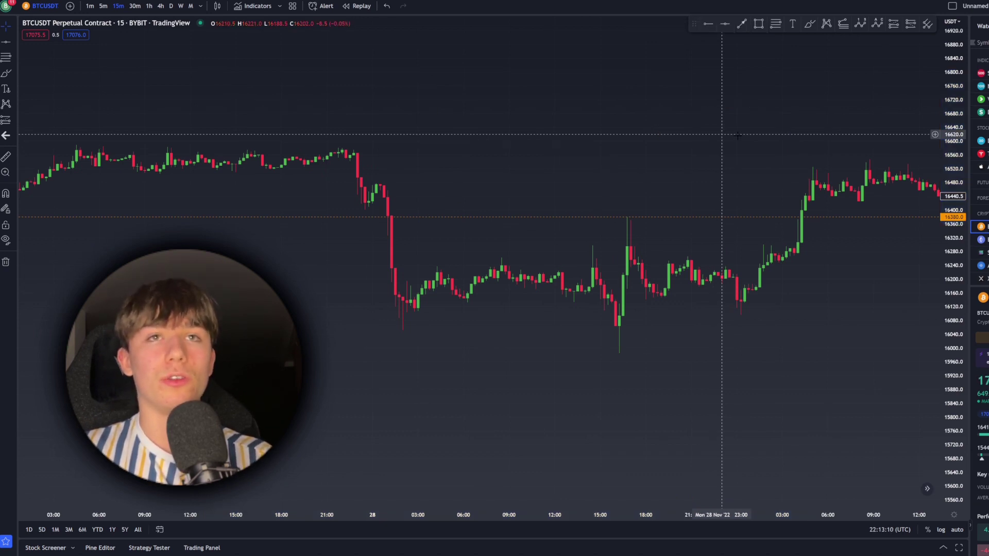
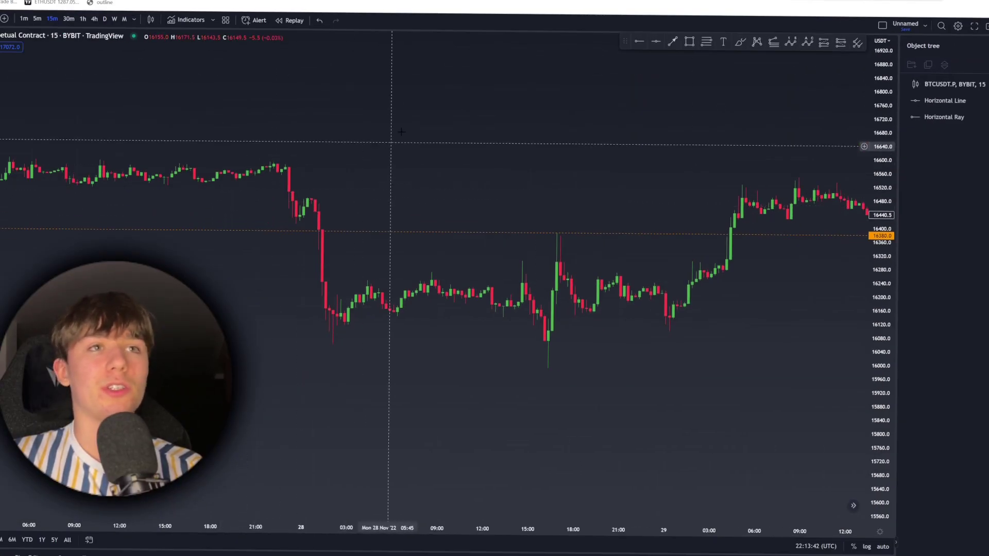
# Draw seven freehand brush strokes scattered above the candles from 27 to 29 November
pyautogui.moveTo(392, 142); pyautogui.dragTo(347, 148)
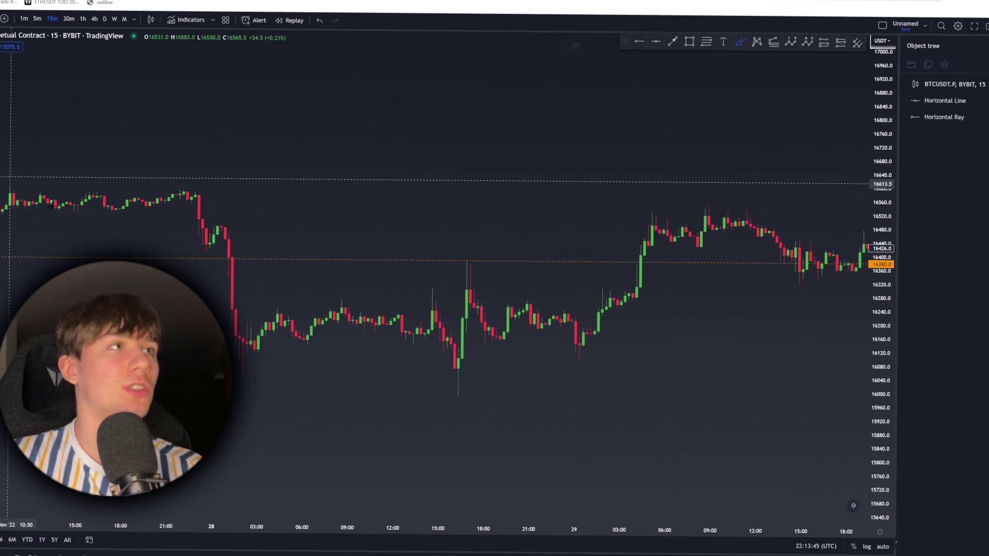
pyautogui.moveTo(222, 122); pyautogui.dragTo(327, 245)
pyautogui.moveTo(355, 136)
pyautogui.mouseDown()
pyautogui.moveTo(479, 120)
pyautogui.moveTo(532, 148)
pyautogui.mouseUp()
pyautogui.moveTo(429, 206); pyautogui.dragTo(399, 262)
pyautogui.moveTo(225, 155); pyautogui.dragTo(281, 135)
pyautogui.moveTo(263, 88); pyautogui.dragTo(131, 172)
pyautogui.moveTo(212, 88); pyautogui.dragTo(302, 198)
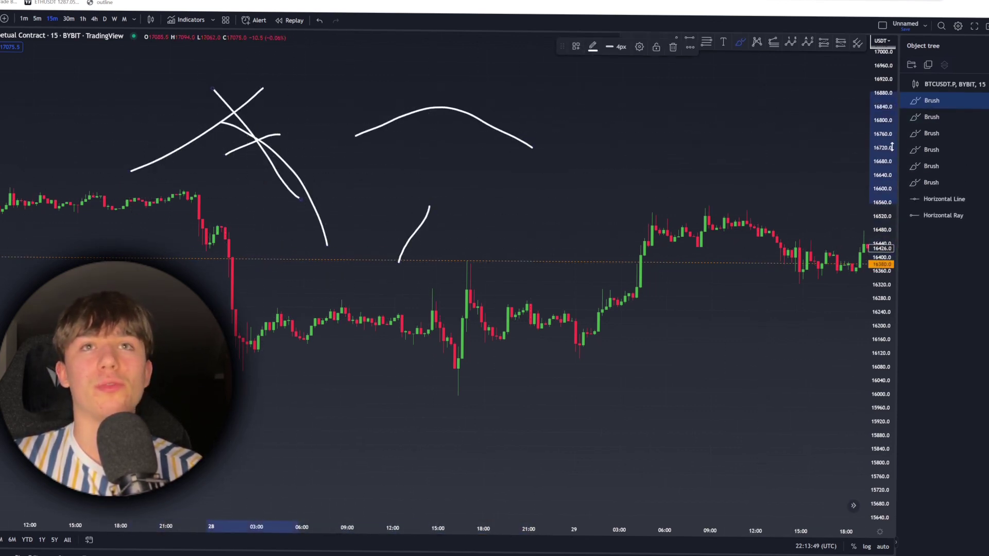
pyautogui.moveTo(573, 113); pyautogui.dragTo(618, 209)
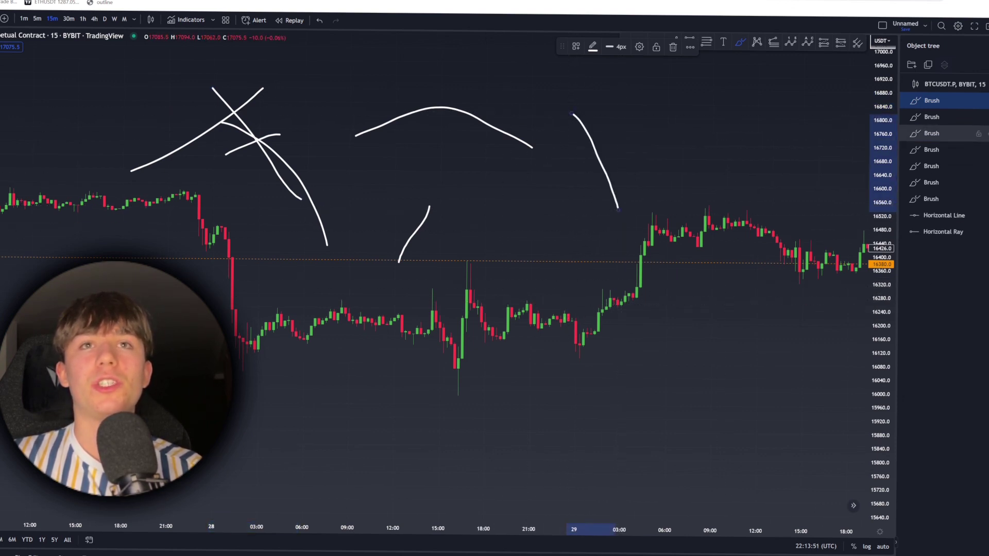
# Hide the long rising brush stroke that crosses the start of 28 November and show it again
pyautogui.click(933, 133)
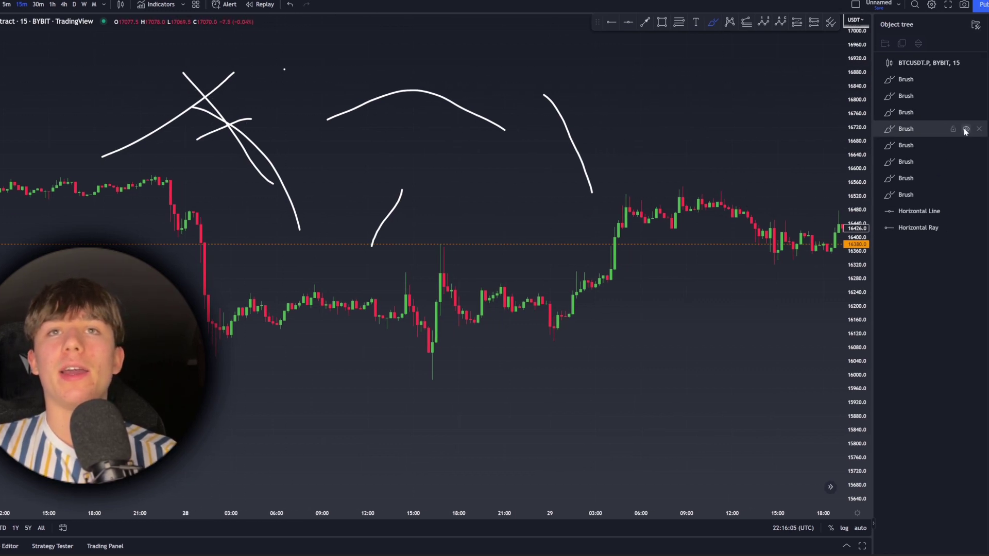
pyautogui.click(965, 131)
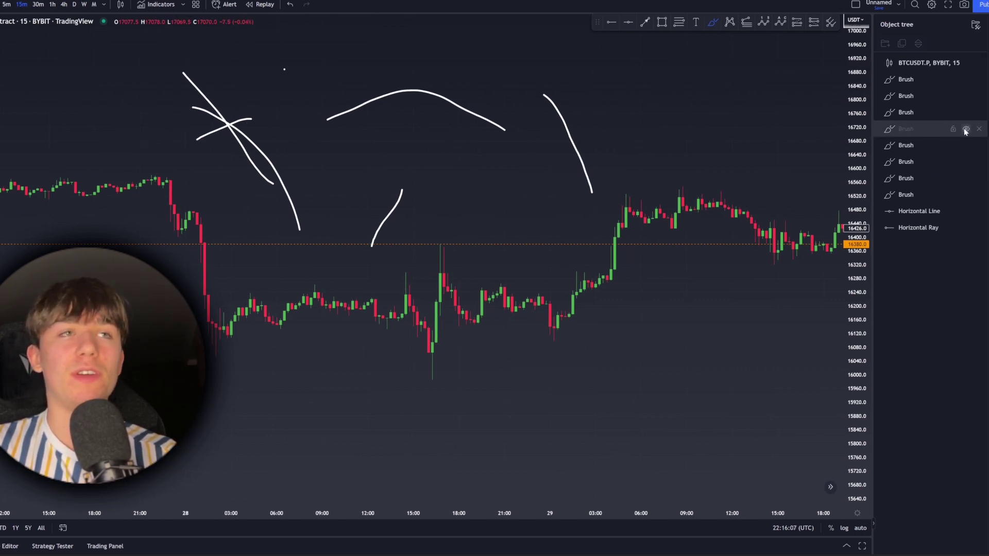
pyautogui.click(965, 130)
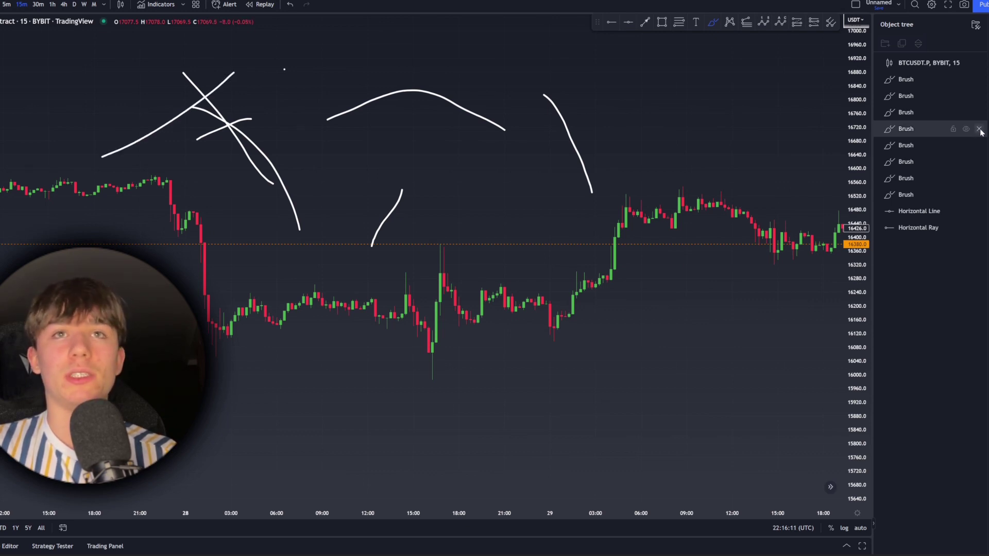
# Delete the four most recently drawn brush strokes one by one from the object tree
pyautogui.click(981, 130)
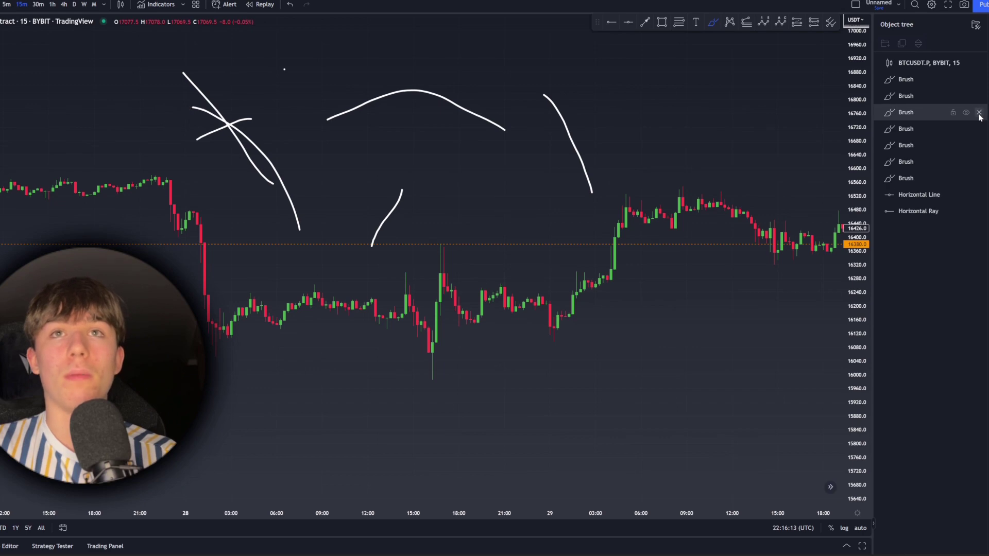
pyautogui.click(979, 113)
pyautogui.click(979, 97)
pyautogui.click(981, 80)
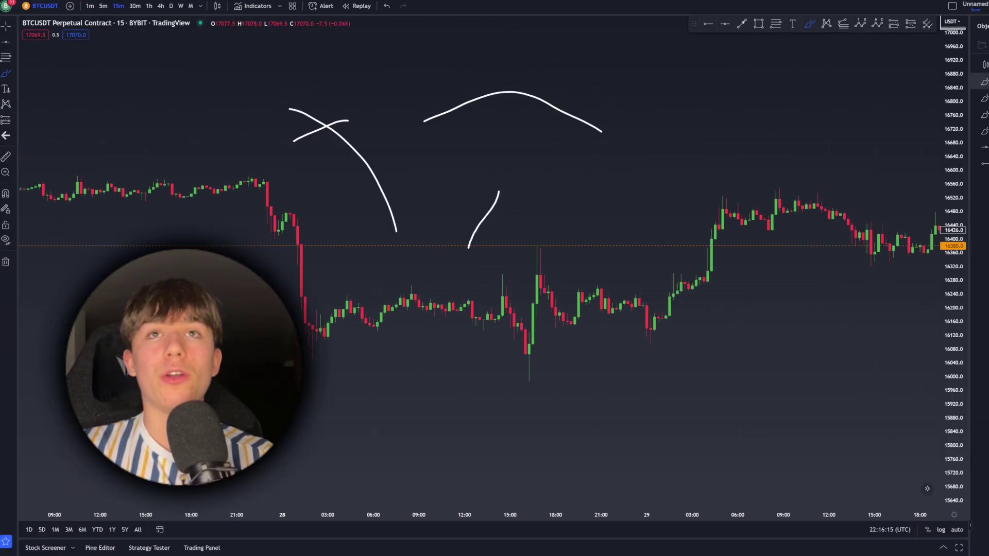
# Select the four remaining brush strokes, the horizontal line and the horizontal ray together and delete them
pyautogui.click(986, 81)
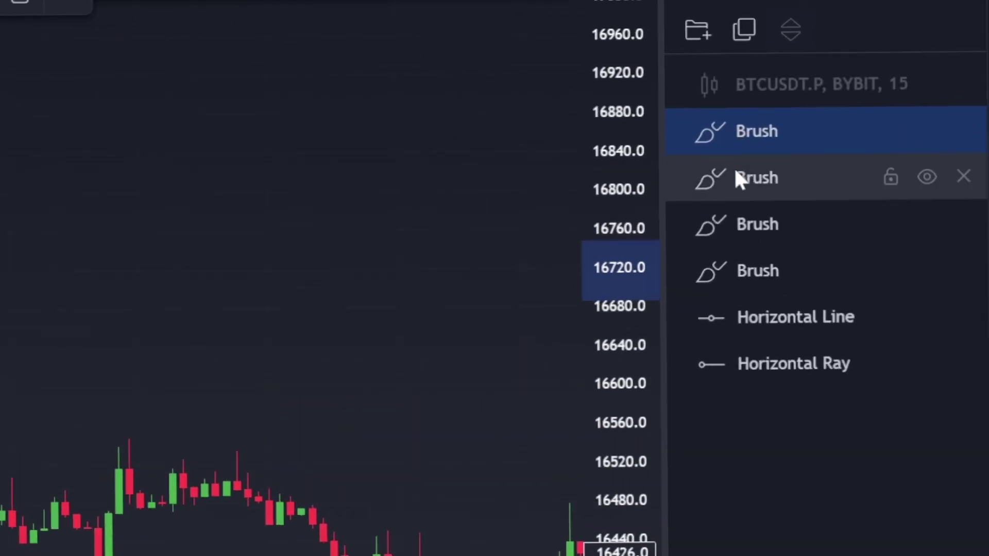
pyautogui.keyDown('ctrl'); pyautogui.click(820, 153); pyautogui.keyUp('ctrl')
pyautogui.keyDown('ctrl'); pyautogui.click(832, 193); pyautogui.keyUp('ctrl')
pyautogui.keyDown('ctrl'); pyautogui.click(841, 230); pyautogui.keyUp('ctrl')
pyautogui.keyDown('ctrl'); pyautogui.click(765, 315); pyautogui.keyUp('ctrl')
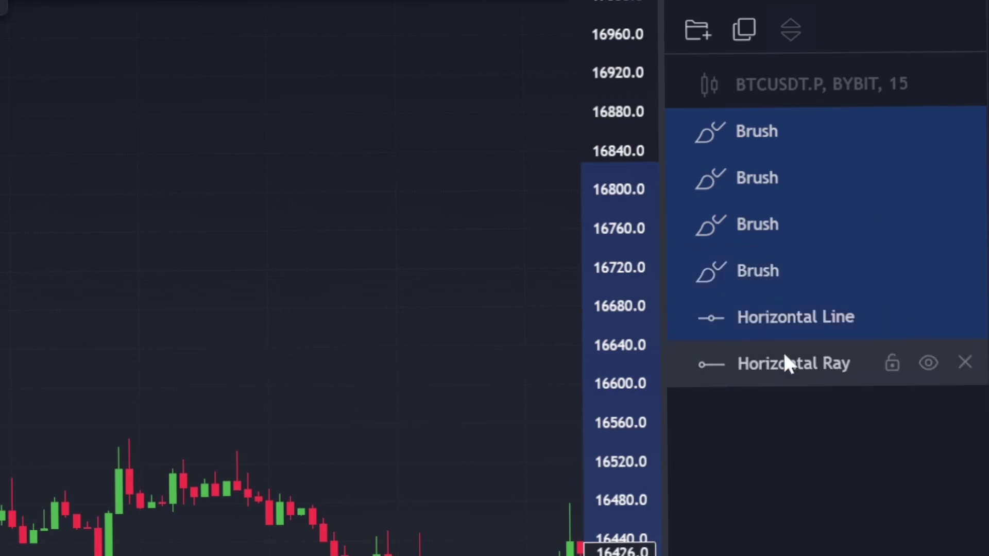
pyautogui.keyDown('ctrl'); pyautogui.click(786, 363); pyautogui.keyUp('ctrl')
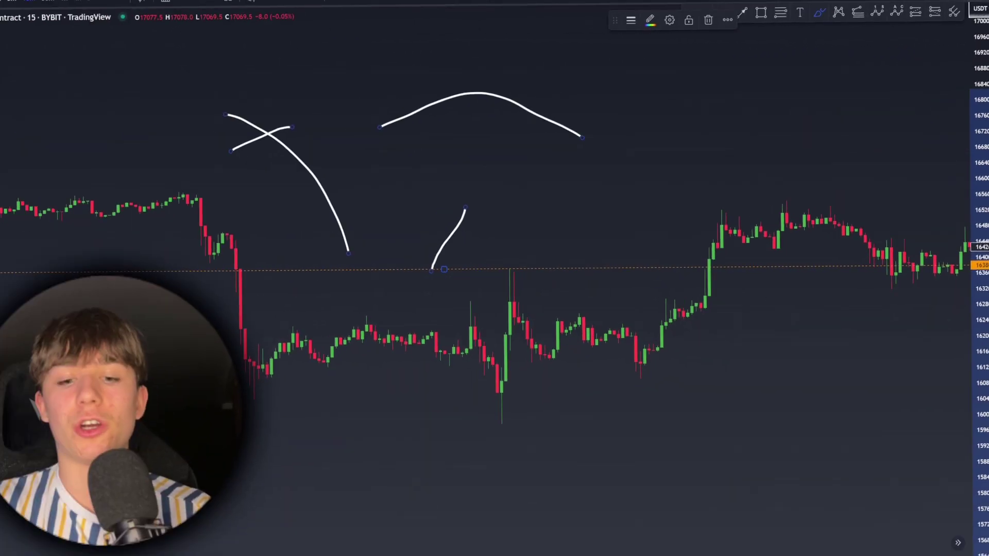
pyautogui.press('Delete')
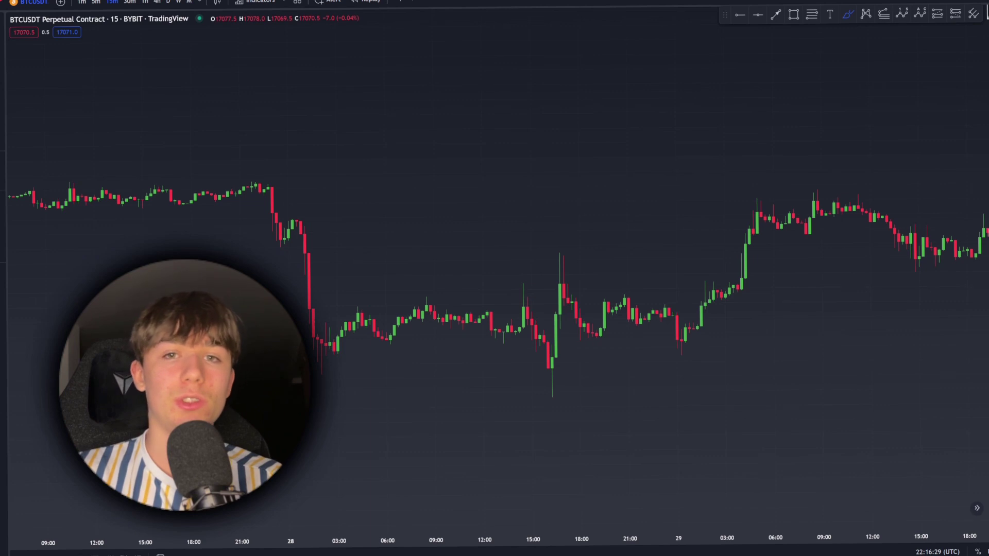
# Create a BTCUSDT.P alert that triggers when the price crosses 20000
pyautogui.moveTo(707, 99); pyautogui.dragTo(829, 99)
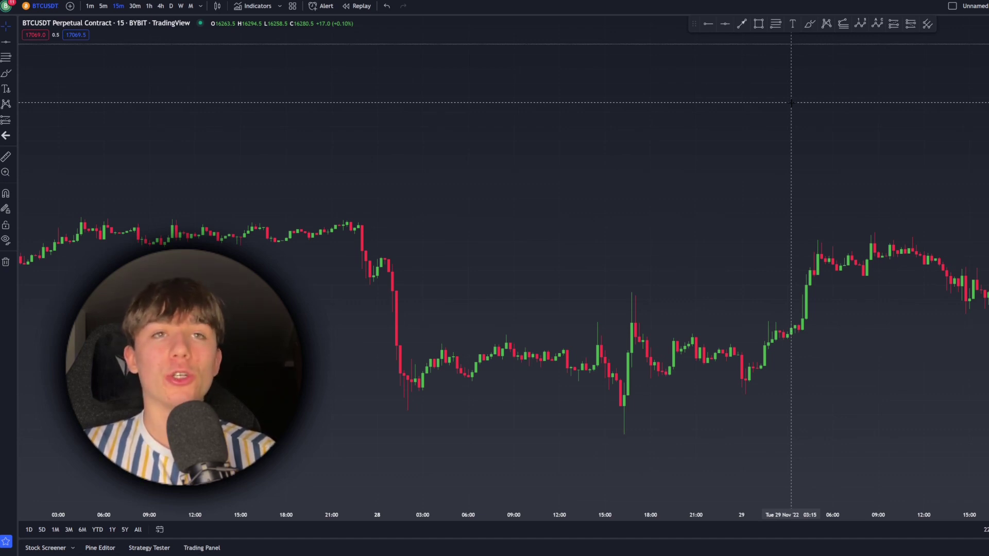
pyautogui.hscroll(5, 870, 103)
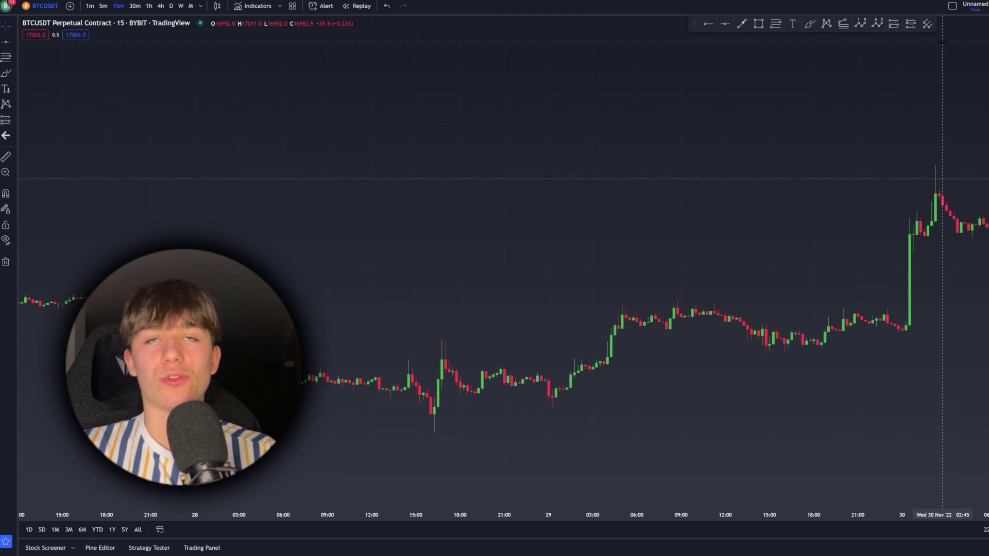
pyautogui.click(321, 7)
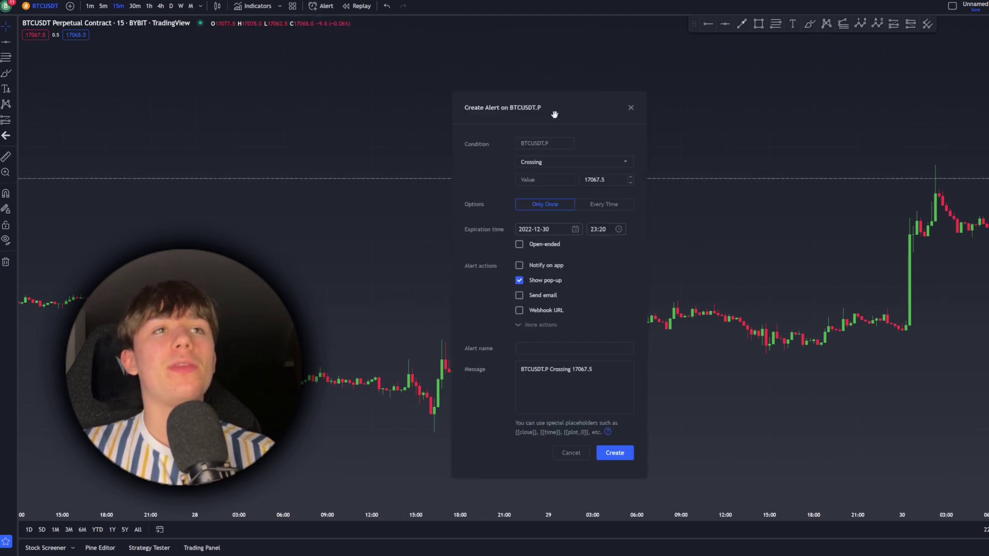
pyautogui.moveTo(555, 110); pyautogui.dragTo(546, 82)
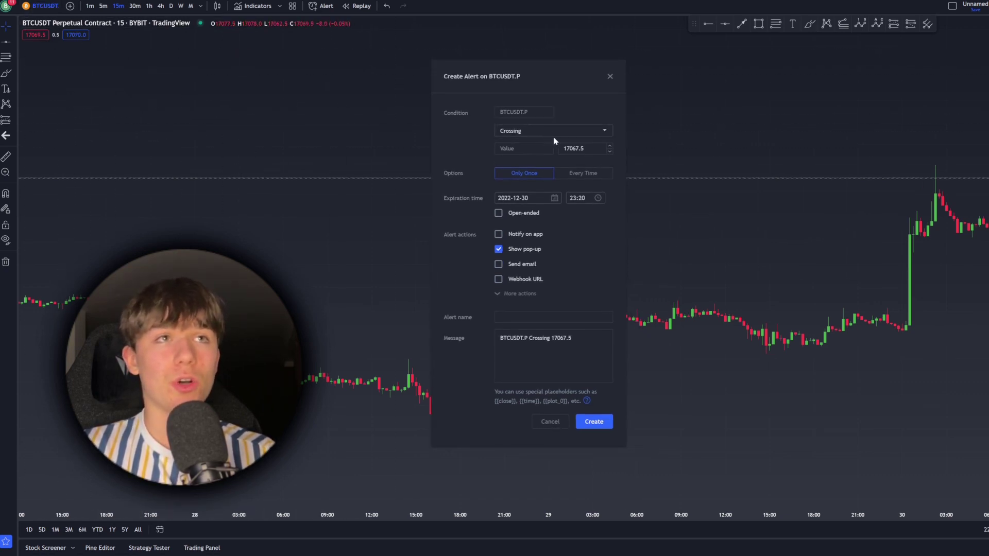
pyautogui.click(573, 149)
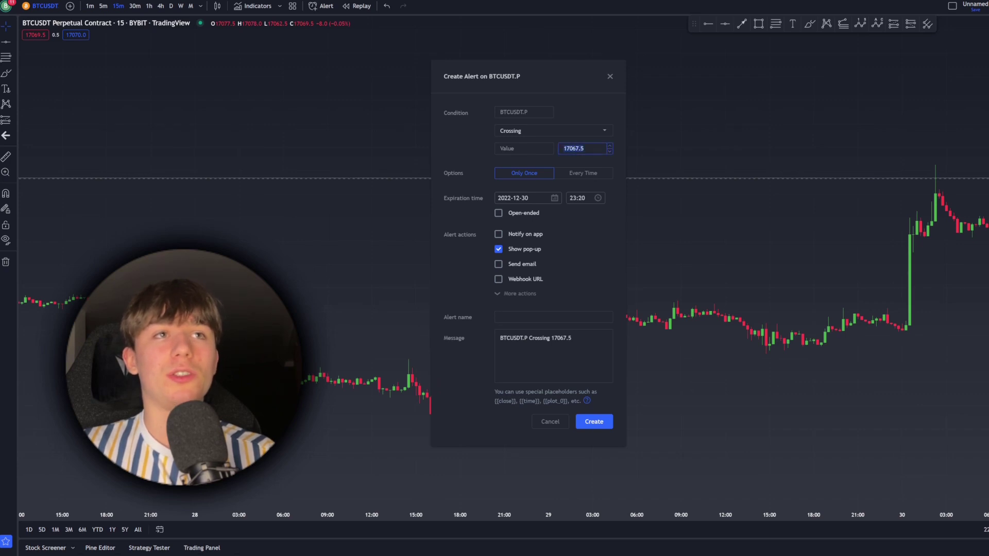
pyautogui.write('20000')
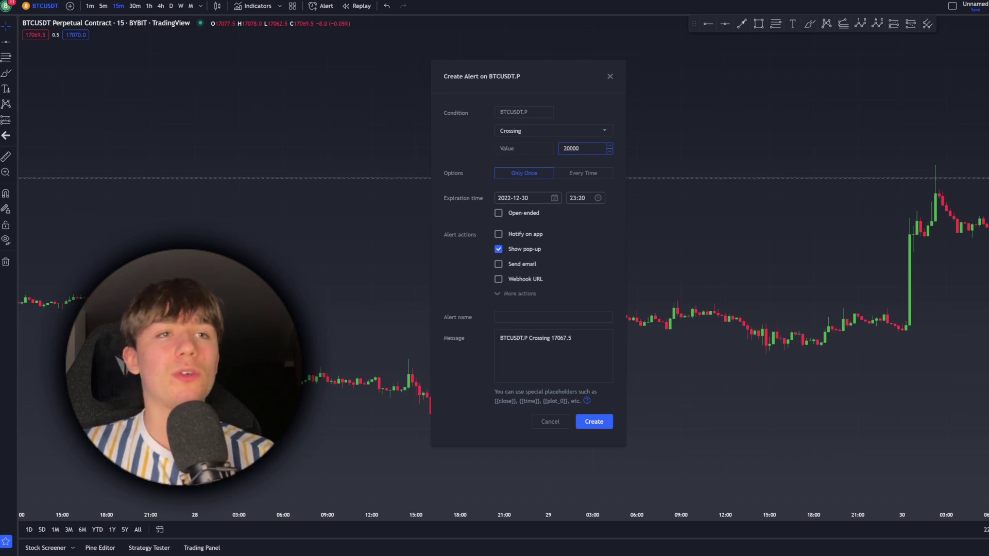
pyautogui.moveTo(489, 77); pyautogui.dragTo(510, 107)
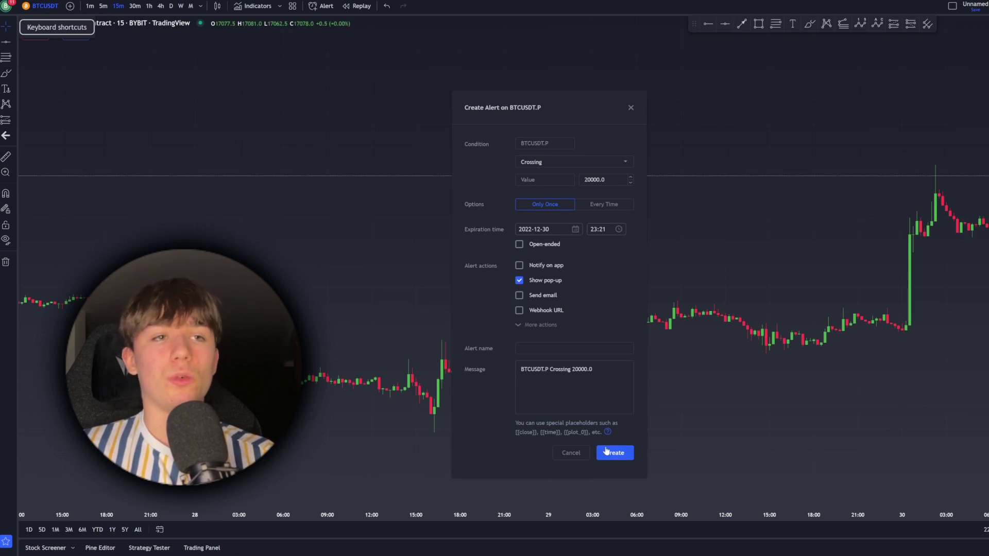
pyautogui.click(619, 459)
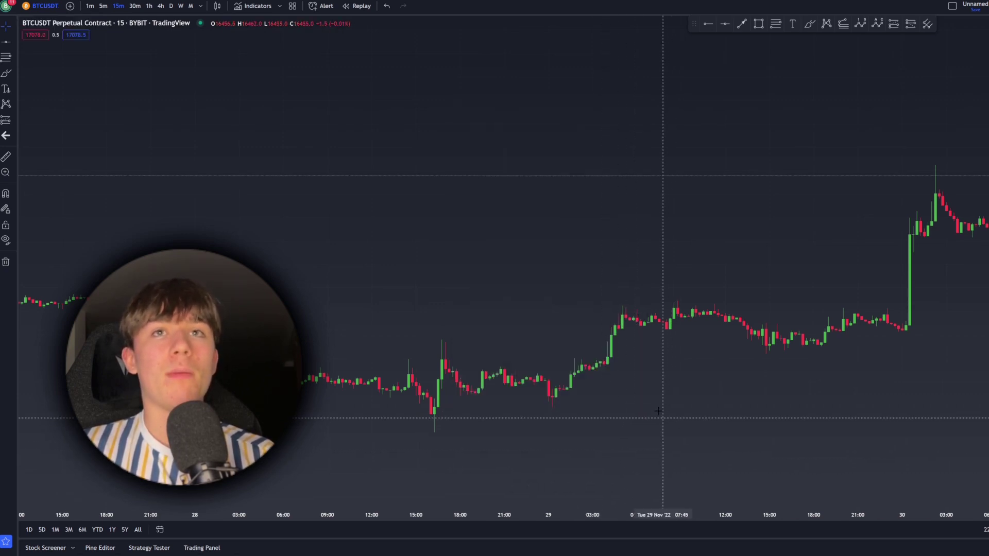
# Examine the 20000 alert on the chart and its pause, settings and remove controls in the alerts list
pyautogui.moveTo(688, 416); pyautogui.dragTo(664, 402)
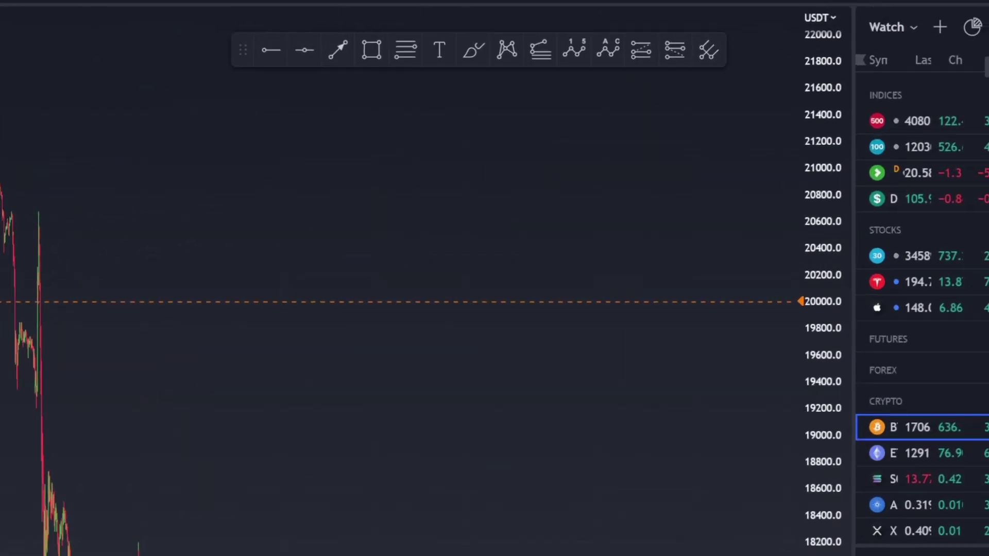
pyautogui.click(976, 95)
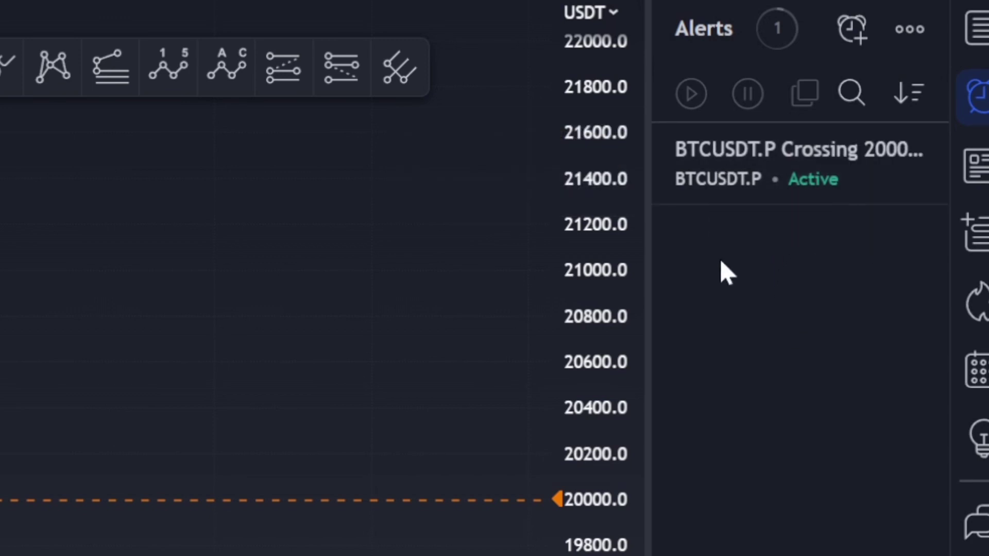
pyautogui.moveTo(751, 175)
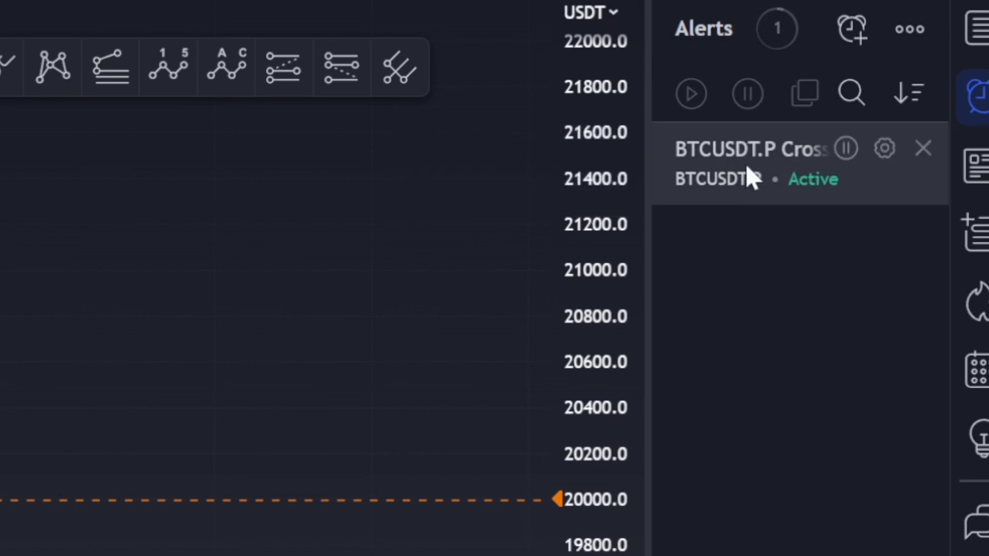
pyautogui.click(918, 152)
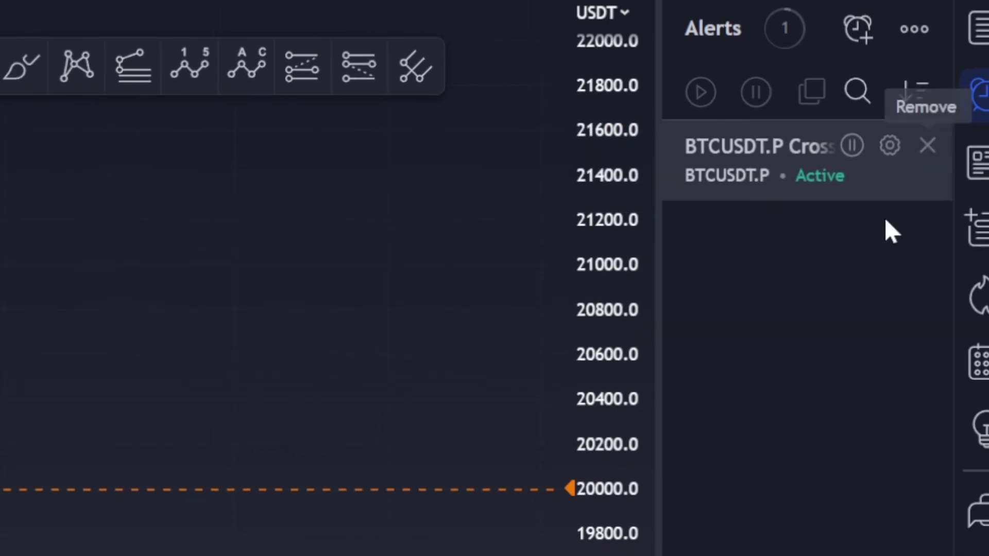
pyautogui.click(215, 512)
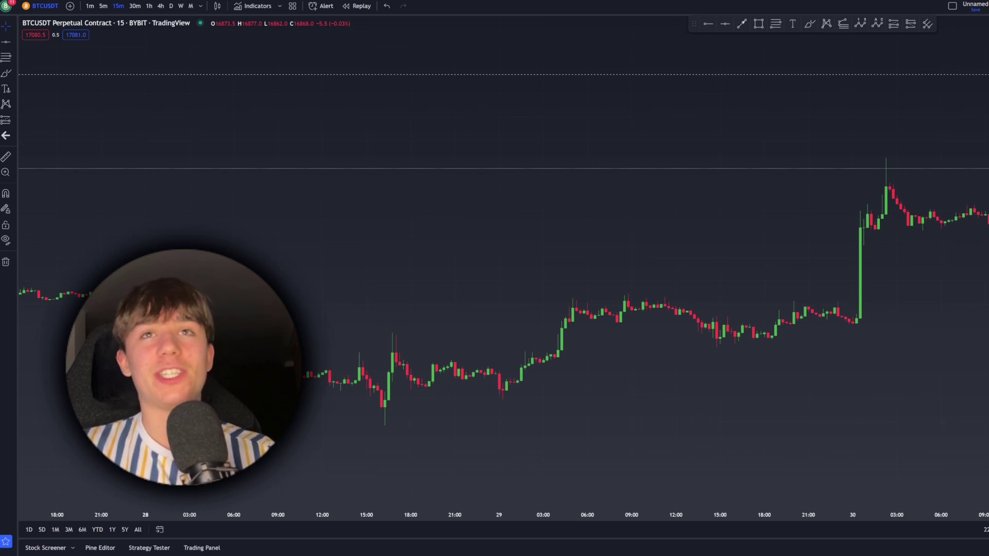
# Search the symbol list for SOL and browse the matching Solana pairs and contracts
pyautogui.click(40, 7)
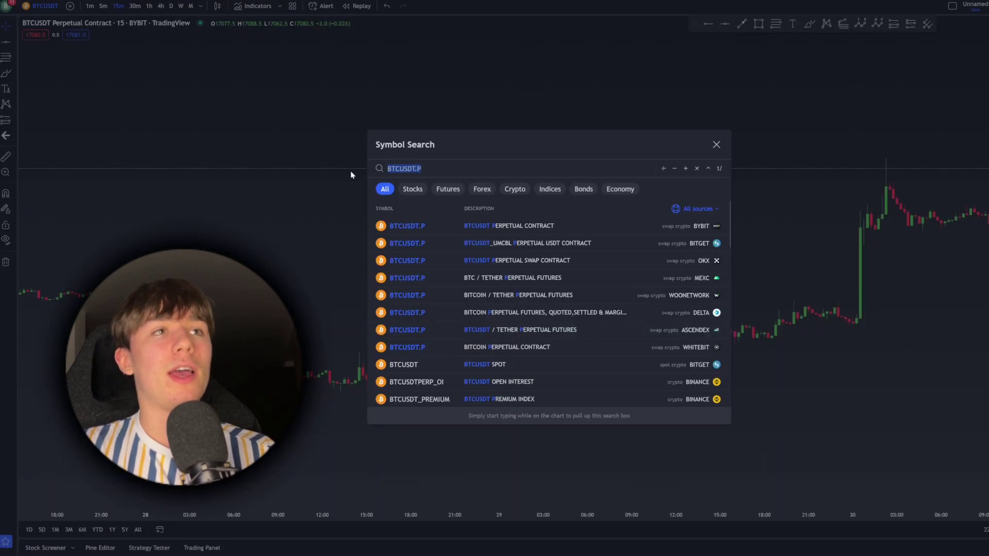
pyautogui.click(464, 167)
pyautogui.moveTo(422, 169); pyautogui.dragTo(381, 170)
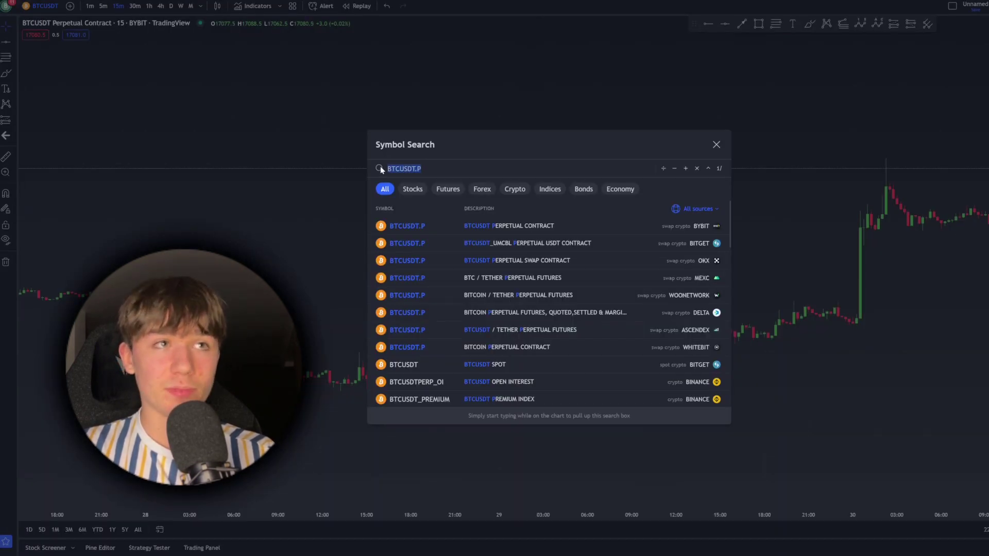
pyautogui.press('capslock')
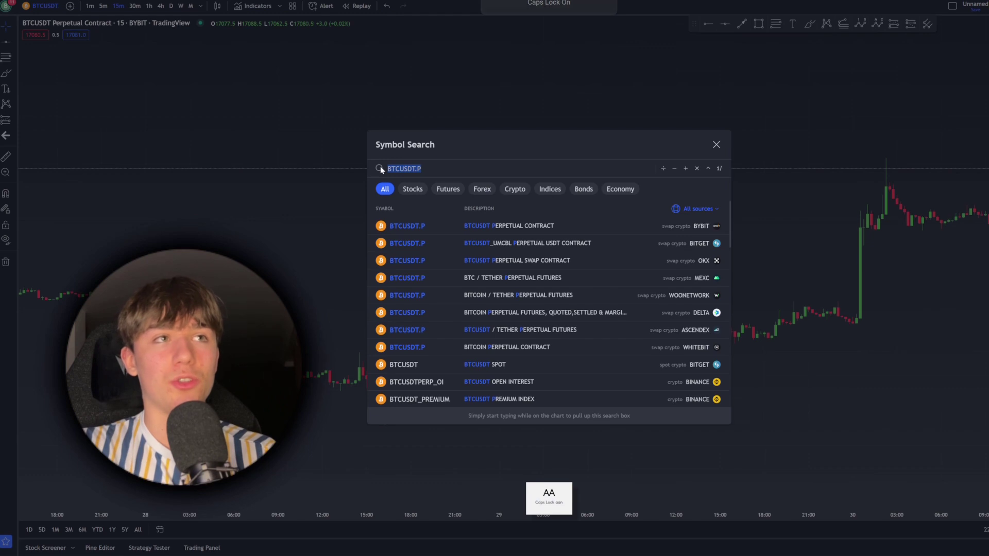
pyautogui.write('SOL')
pyautogui.scroll(-5, 505, 260)
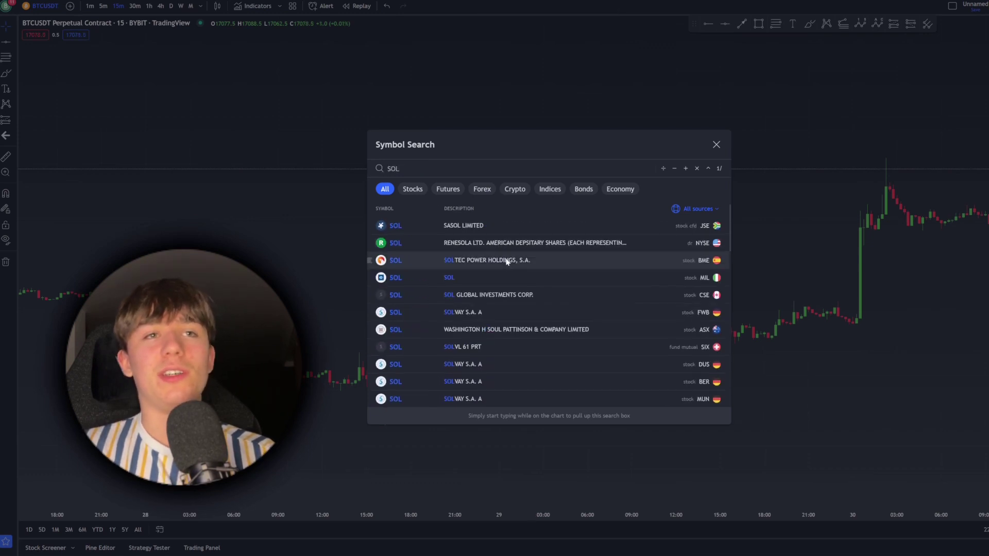
pyautogui.scroll(-10, 507, 256)
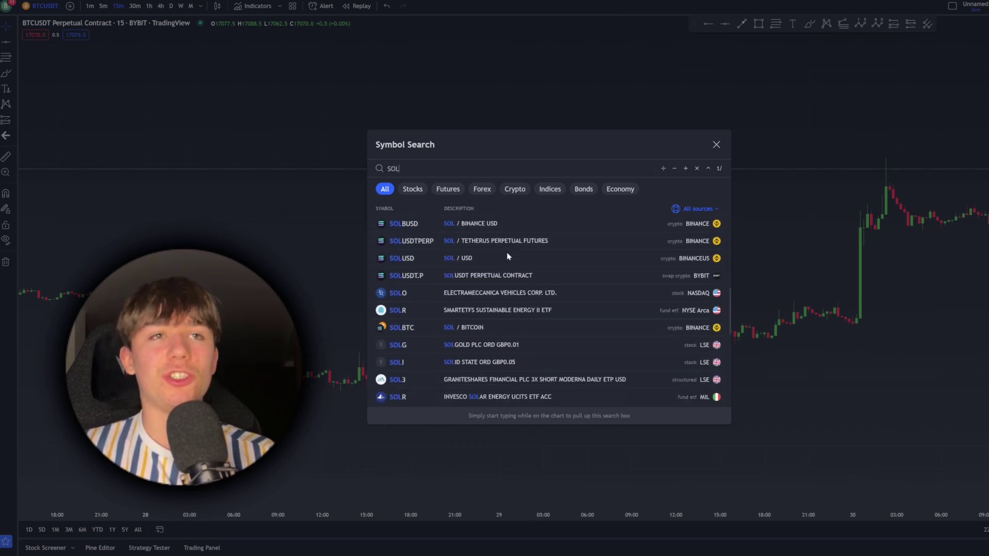
pyautogui.scroll(3, 508, 255)
pyautogui.click(508, 254)
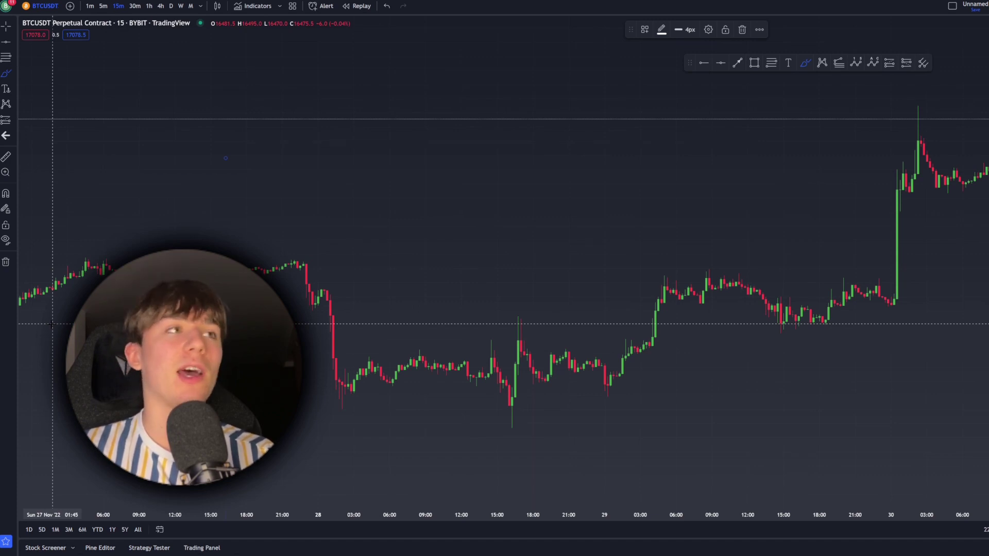
# Undo the last brush stroke on the chart
pyautogui.hotkey('ctrl', 'z')
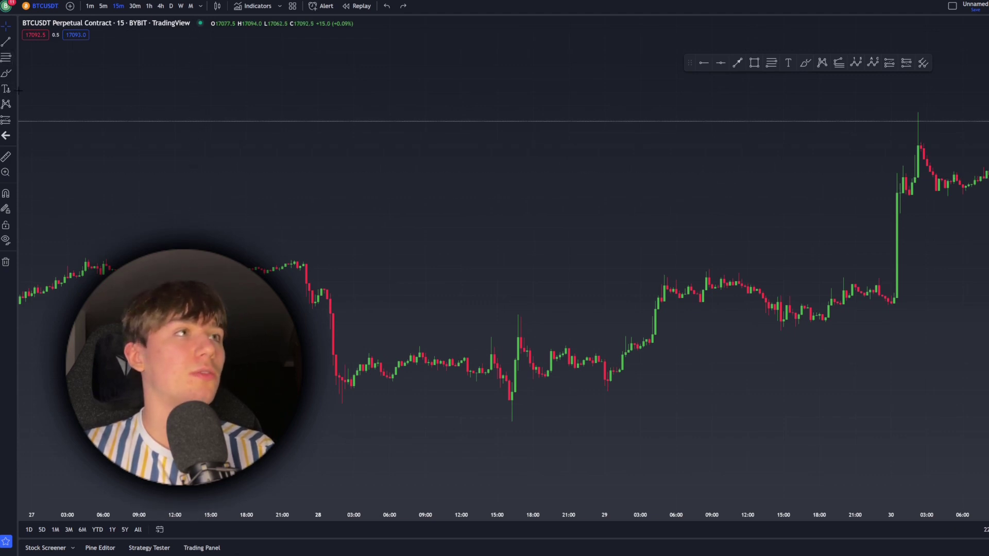
# Draw a nearly horizontal trend line above the candles from 27 Nov 15:45 to 29 Nov 12:45
pyautogui.click(6, 41)
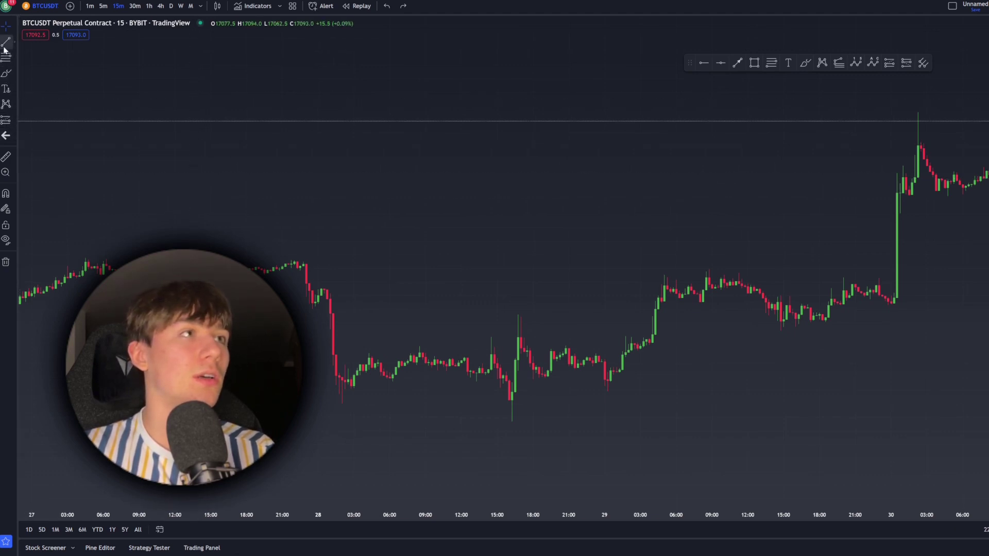
pyautogui.click(220, 157)
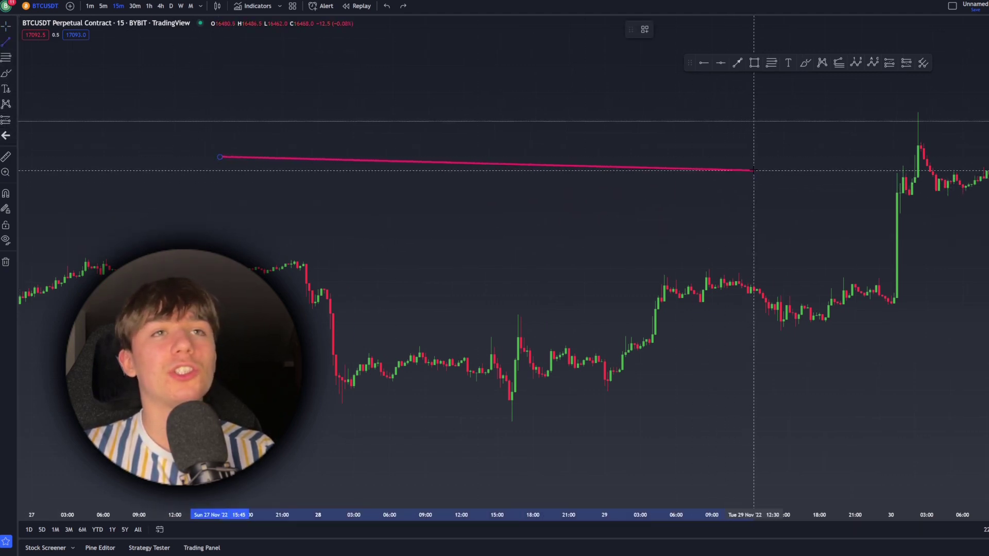
pyautogui.click(757, 165)
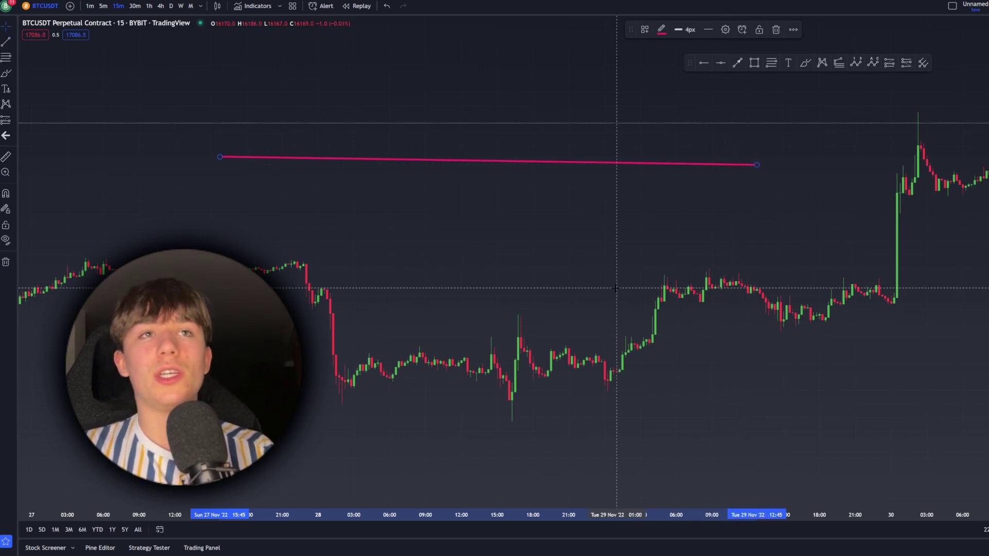
# Undo the trend line, then redo and undo it once more to practise stepping through the history
pyautogui.hotkey('ctrl', 'z')
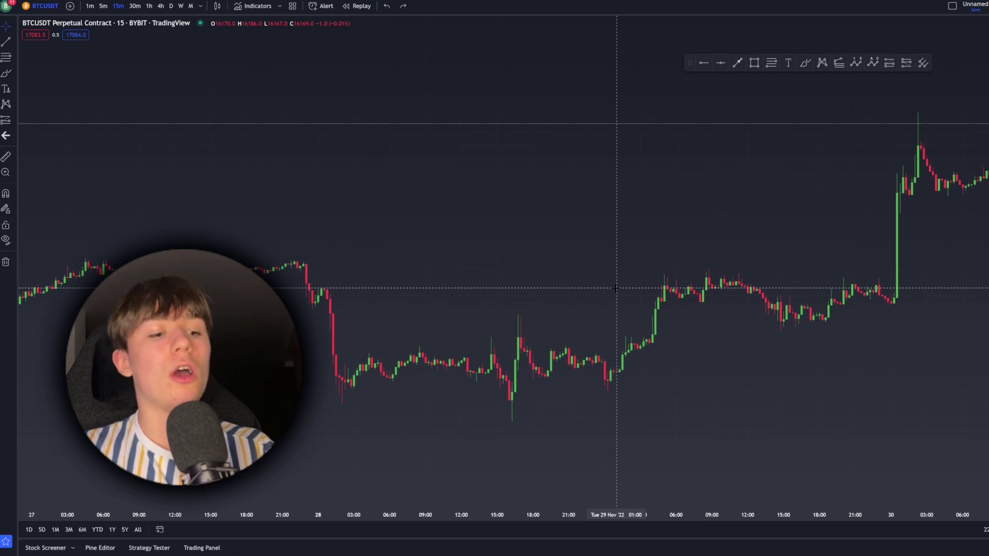
pyautogui.hotkey('ctrl', 'y')
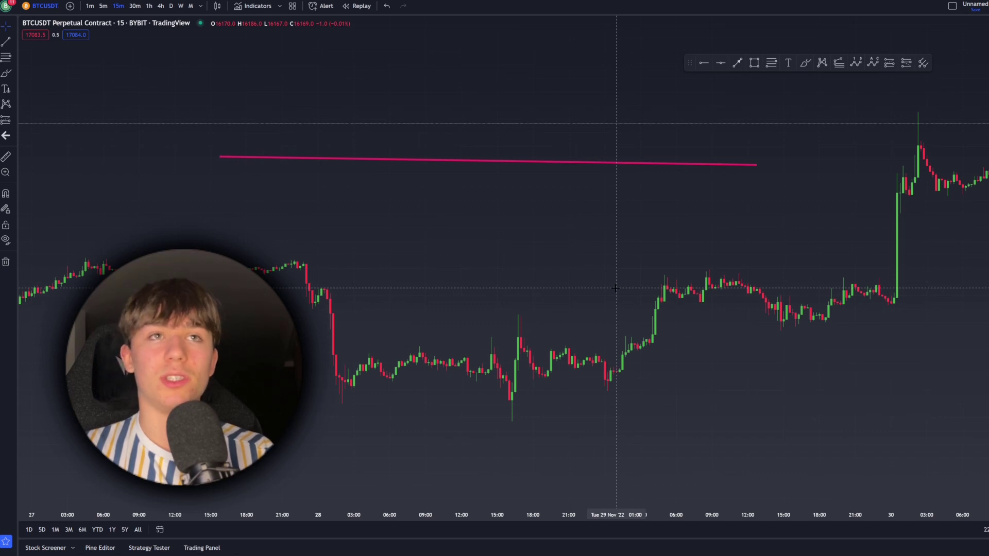
pyautogui.hotkey('ctrl', 'z')
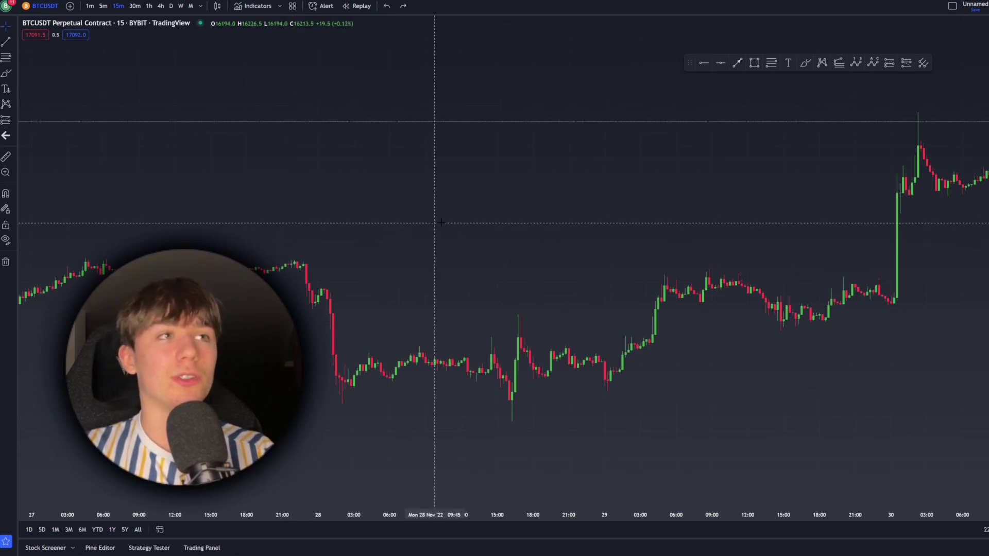
# Draw a trend line from 28 Nov 13:15 to 29 Nov 18:30 above the candles, then undo it
pyautogui.hotkey('alt', 't')
pyautogui.click(476, 211)
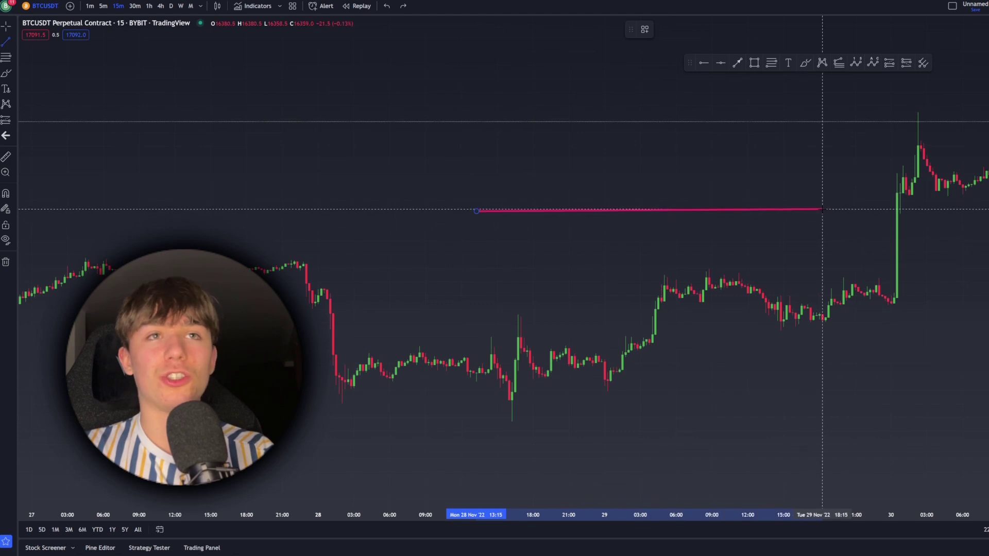
pyautogui.click(826, 210)
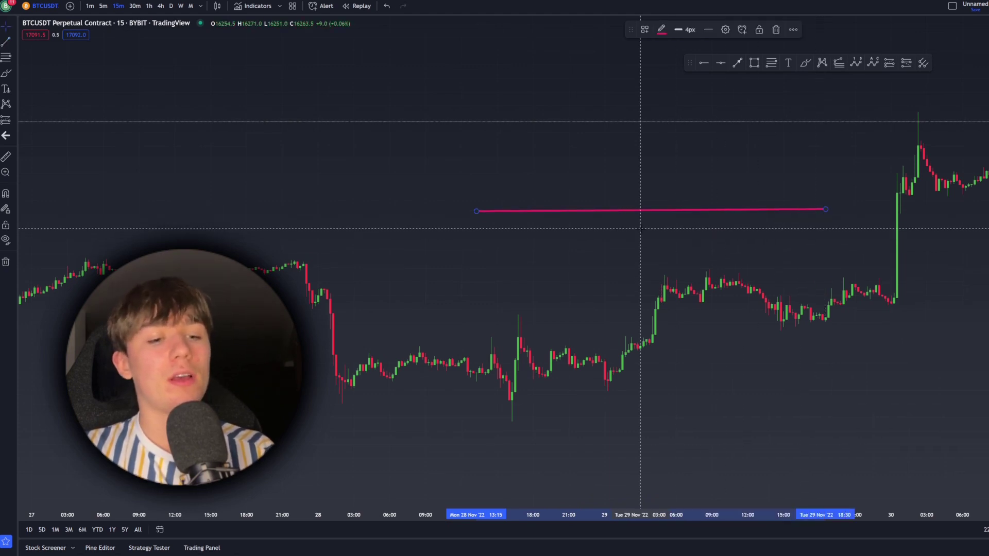
pyautogui.hotkey('ctrl', 'z')
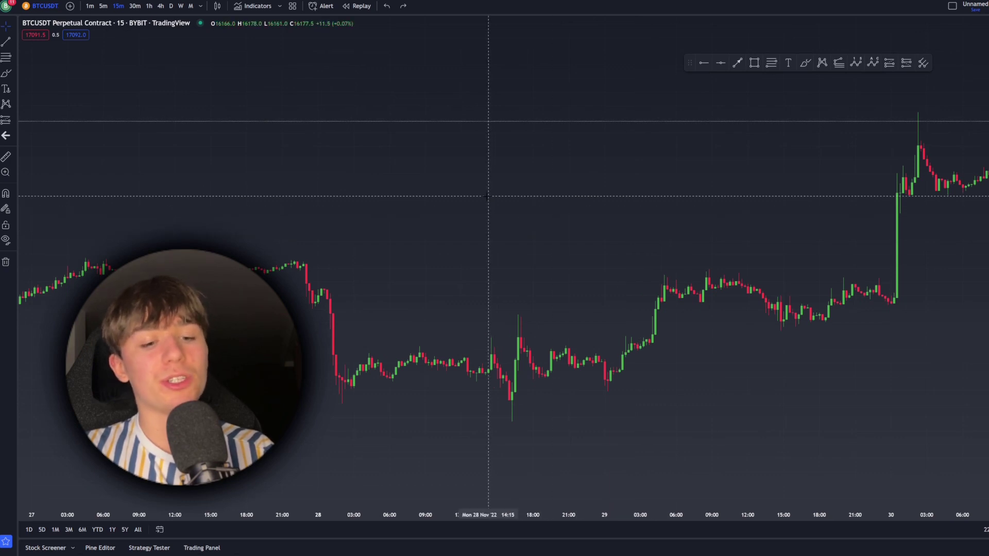
# Draw a descending Fibonacci retracement from 28 Nov 01:15 to 29 Nov 02:45, then undo it
pyautogui.hotkey('alt', 'f')
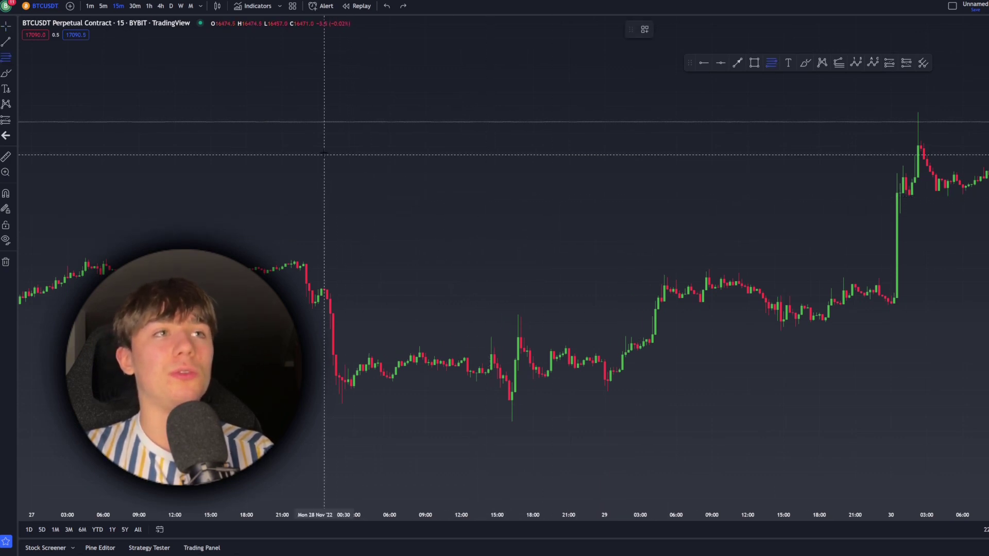
pyautogui.click(333, 133)
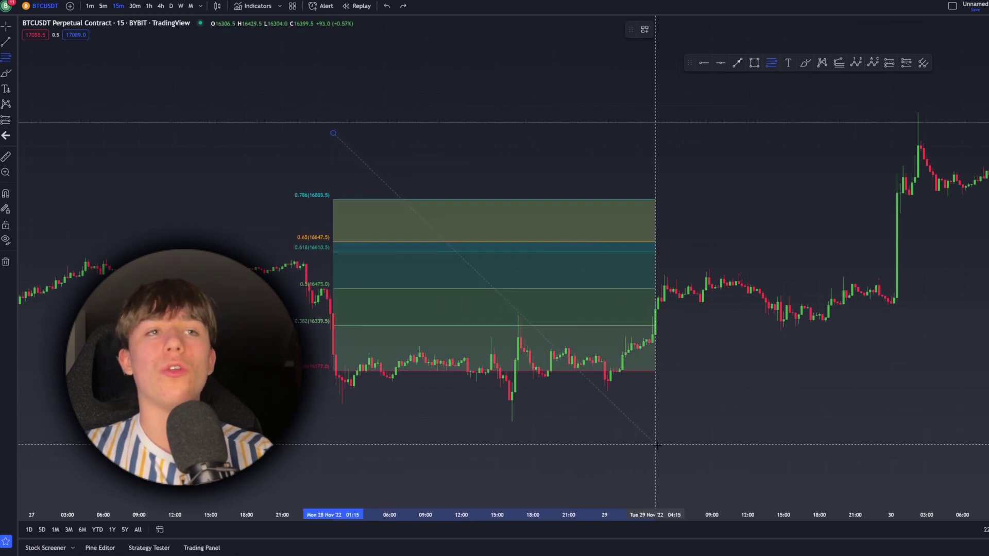
pyautogui.click(638, 458)
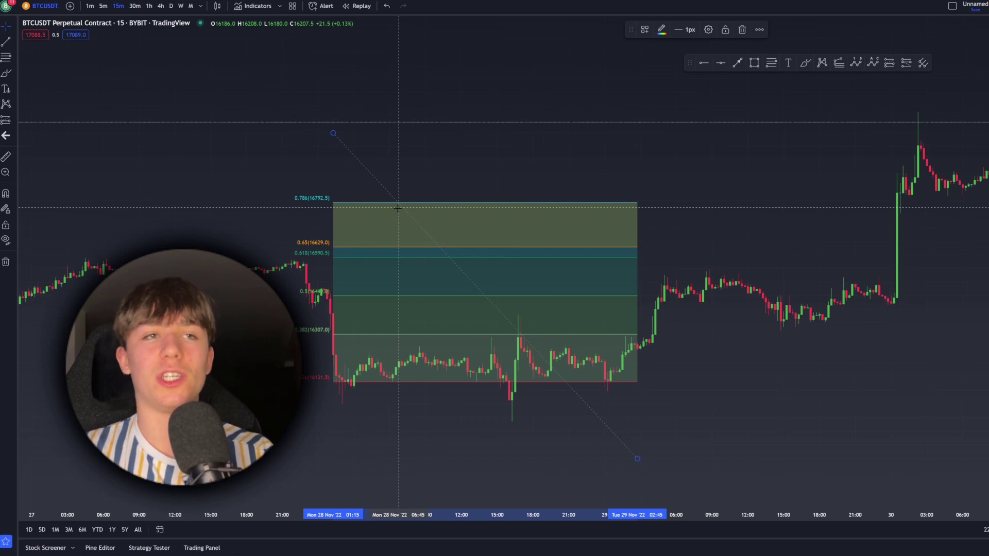
pyautogui.hotkey('ctrl', 'z')
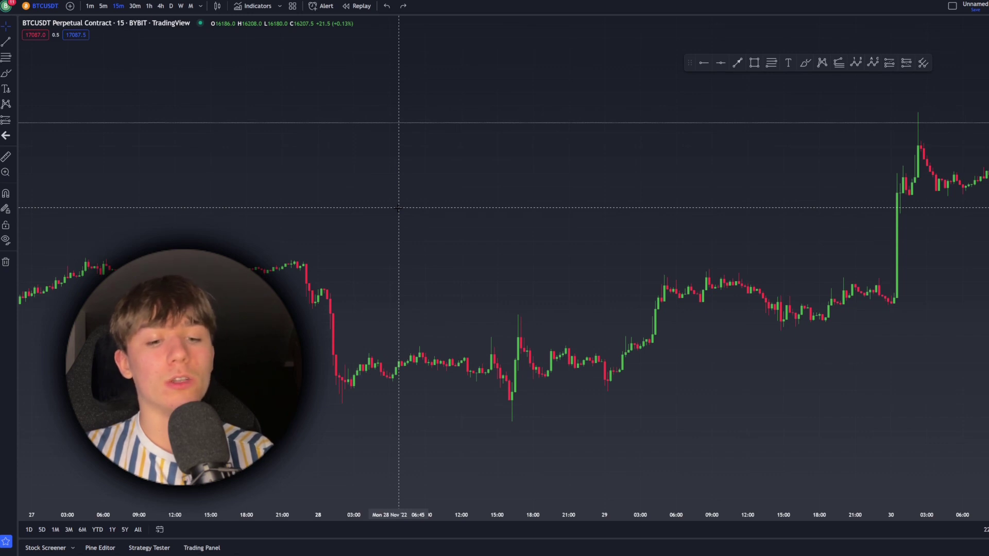
# Place four horizontal lines across the chart and change the highest one's style to solid and finally to dotted
pyautogui.click(399, 207)
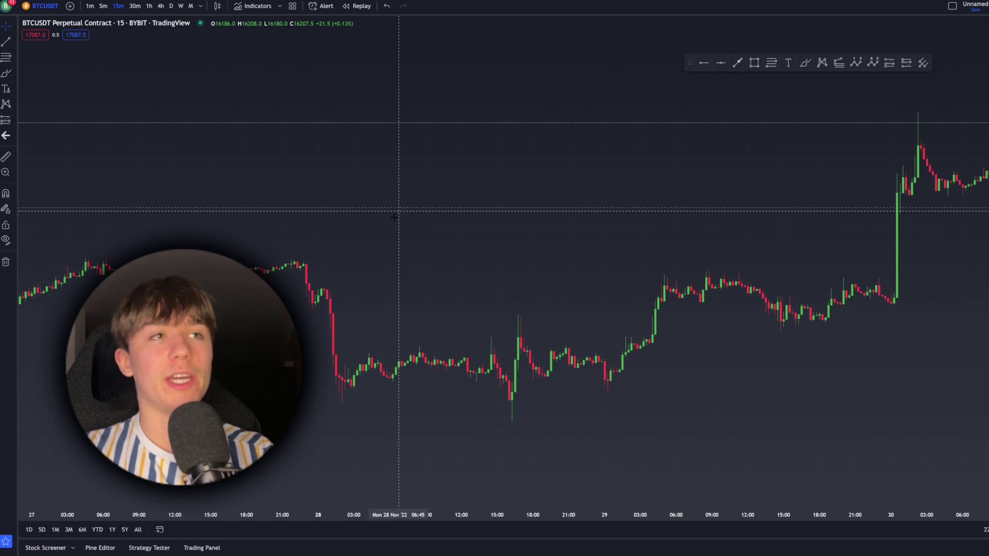
pyautogui.click(381, 289)
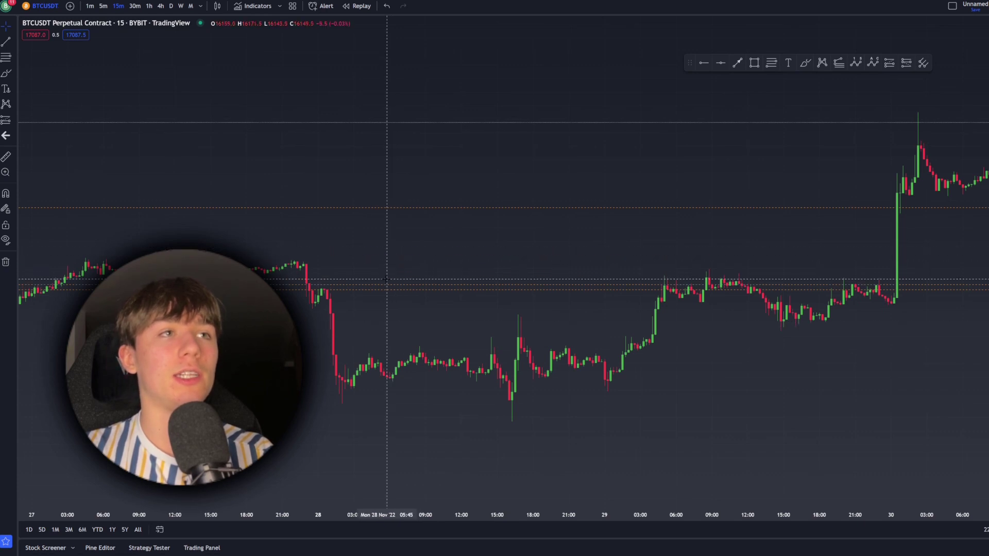
pyautogui.doubleClick(387, 208)
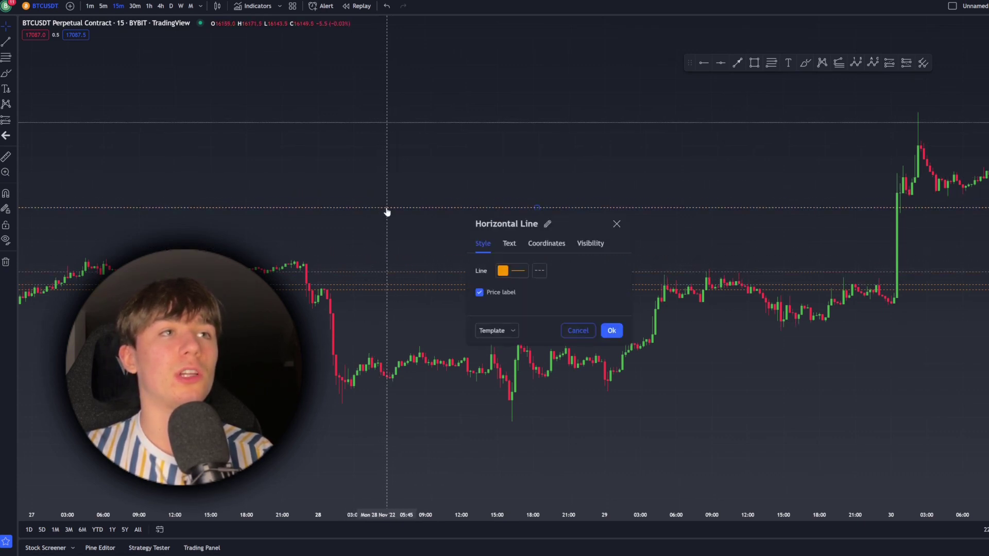
pyautogui.click(537, 272)
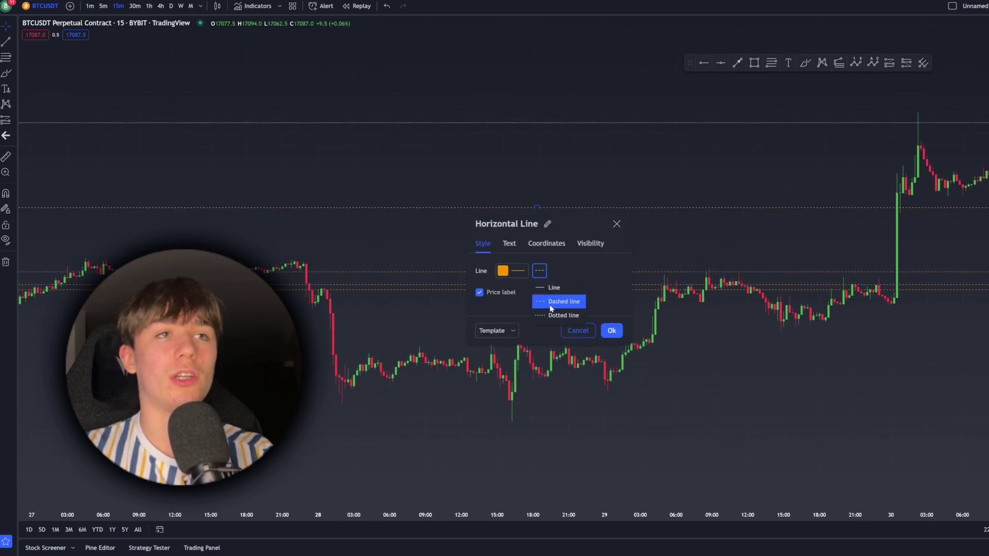
pyautogui.click(555, 293)
pyautogui.click(541, 274)
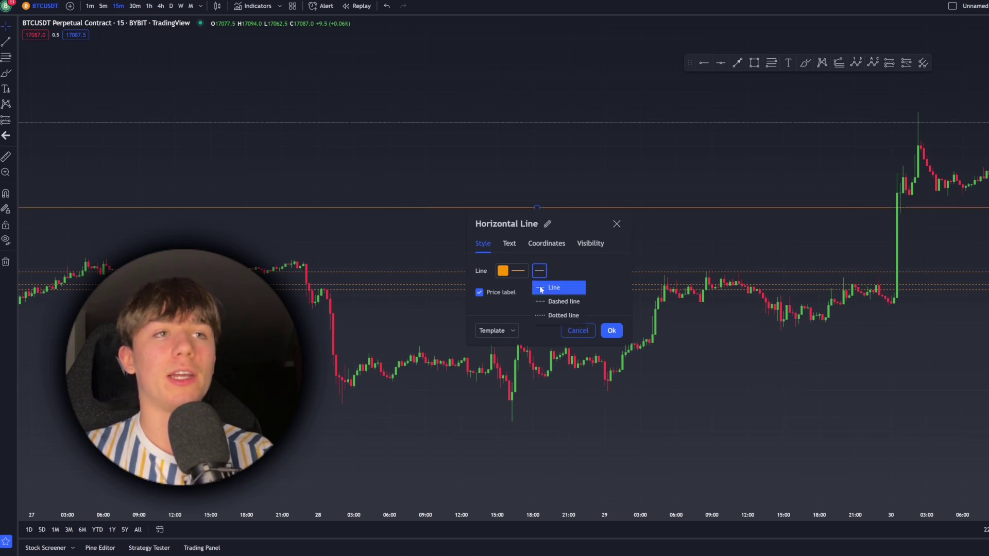
pyautogui.click(548, 313)
pyautogui.click(617, 223)
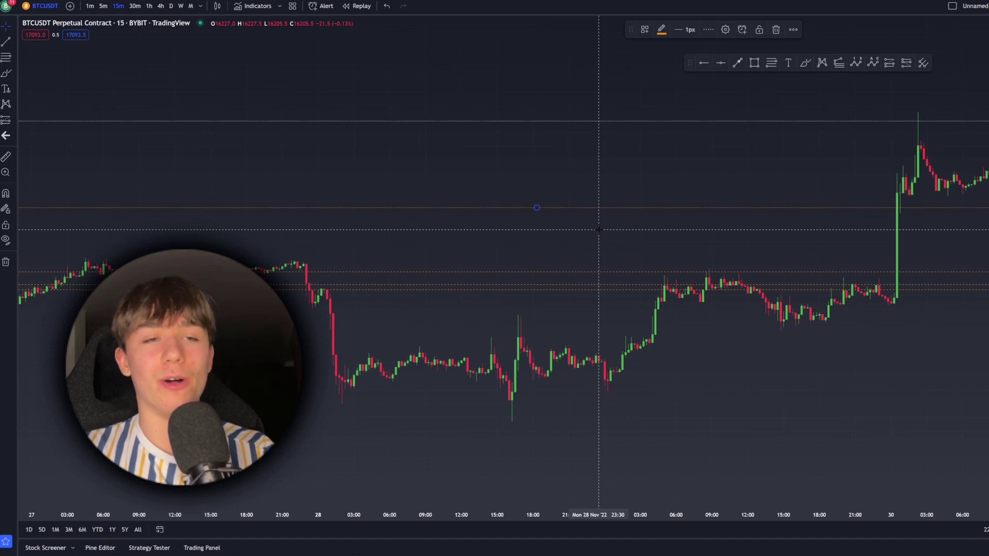
# Place a vertical line on the chart at 28 Nov 23:30
pyautogui.click(598, 229)
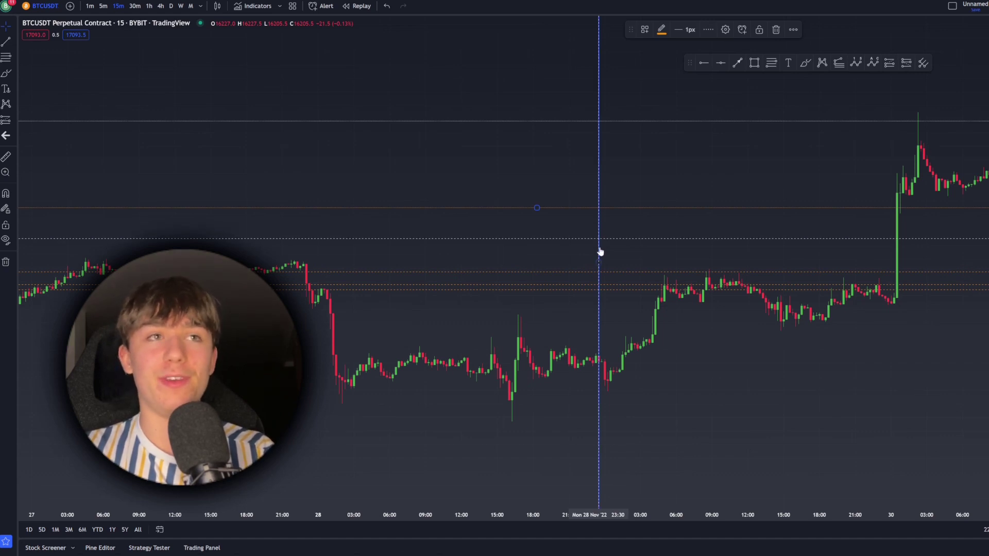
pyautogui.click(361, 234)
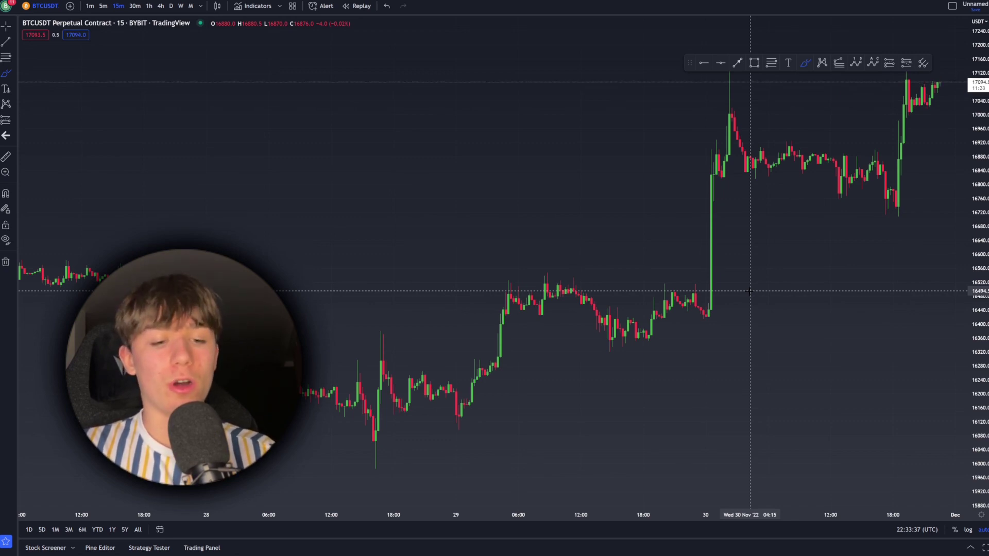
# Draw a curved white brush stroke above the candles, descending from about 17000 on 28 Nov to about 16700 on 29 Nov
pyautogui.scroll(1, 579, 209)
pyautogui.scroll(-8, 580, 208)
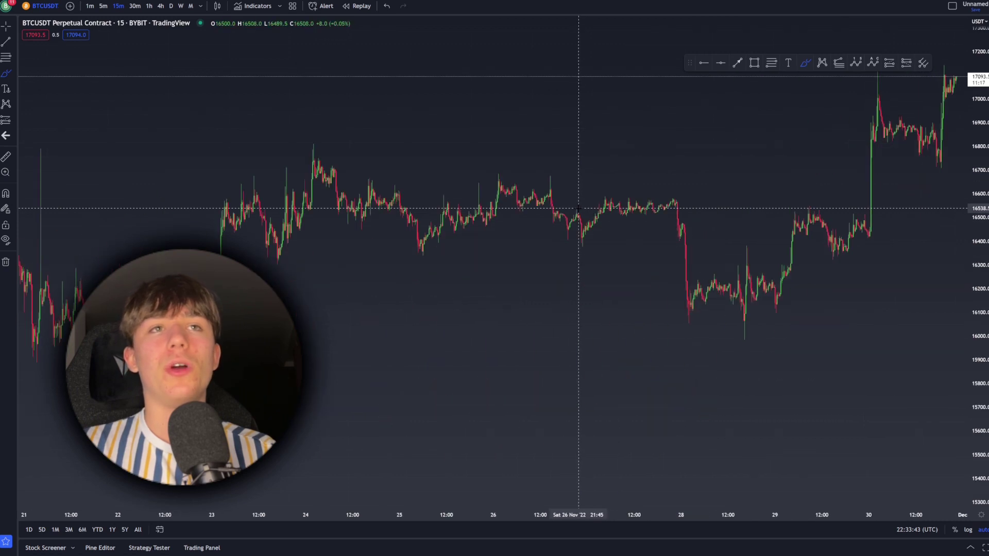
pyautogui.scroll(-5, 578, 208)
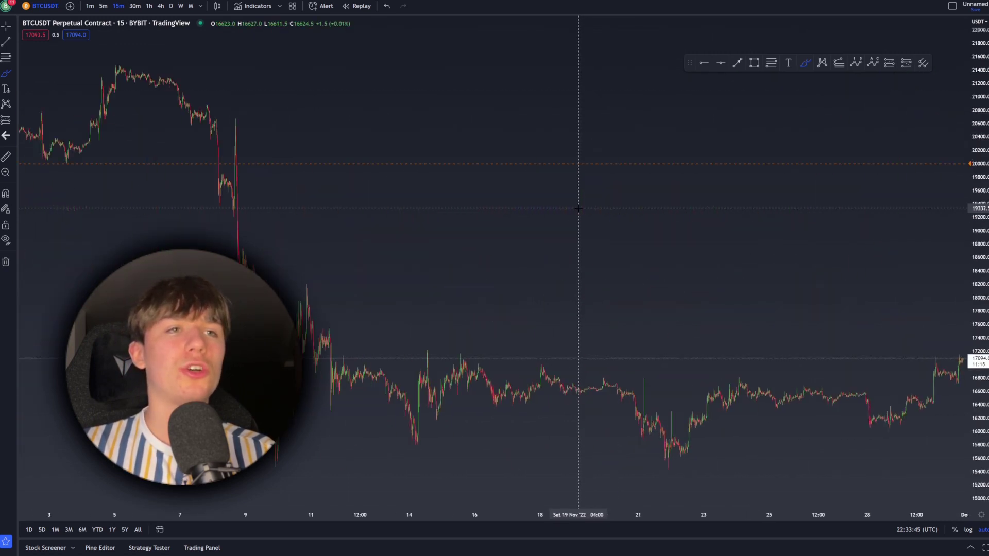
pyautogui.scroll(2, 578, 209)
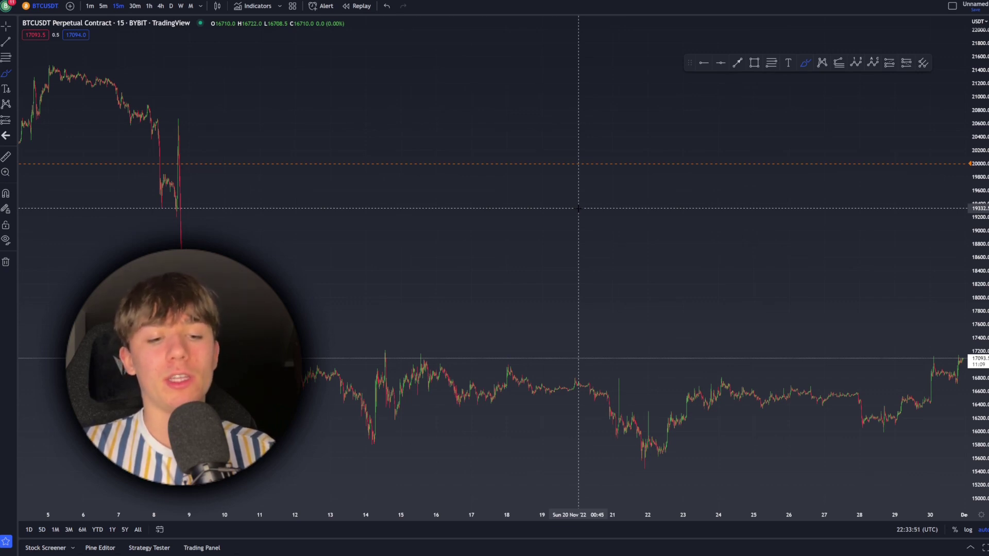
pyautogui.scroll(5, 578, 209)
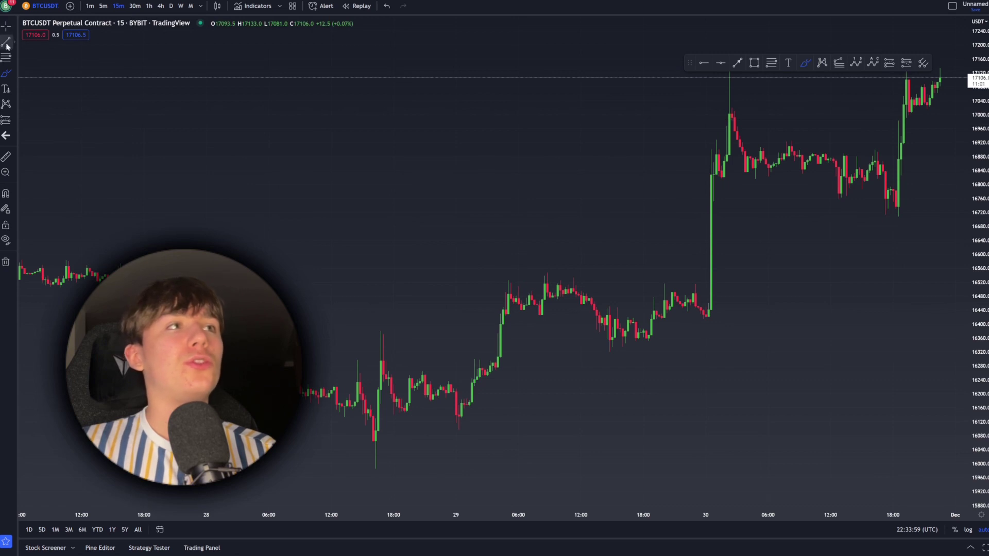
pyautogui.click(6, 74)
pyautogui.click(39, 73)
pyautogui.moveTo(206, 109); pyautogui.dragTo(488, 221)
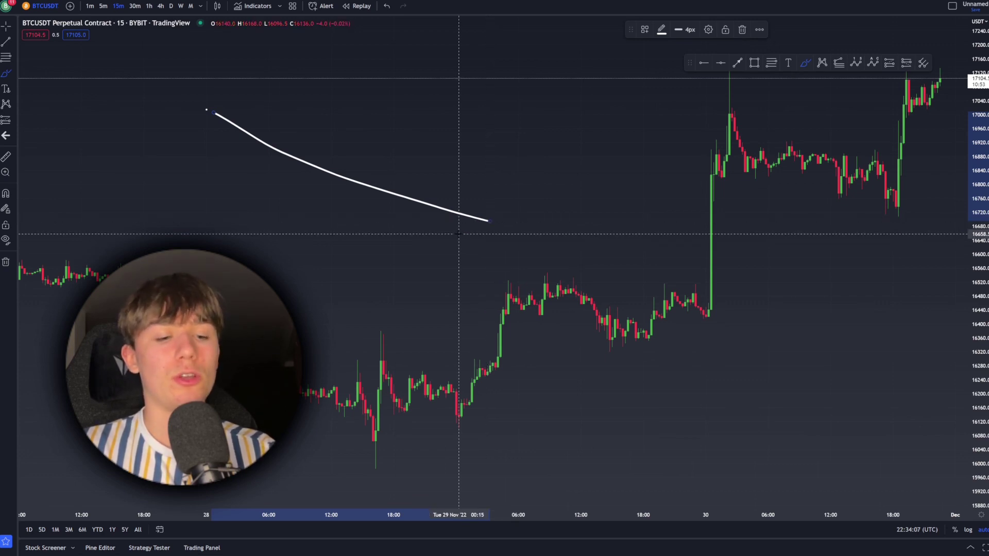
pyautogui.scroll(-5, 459, 234)
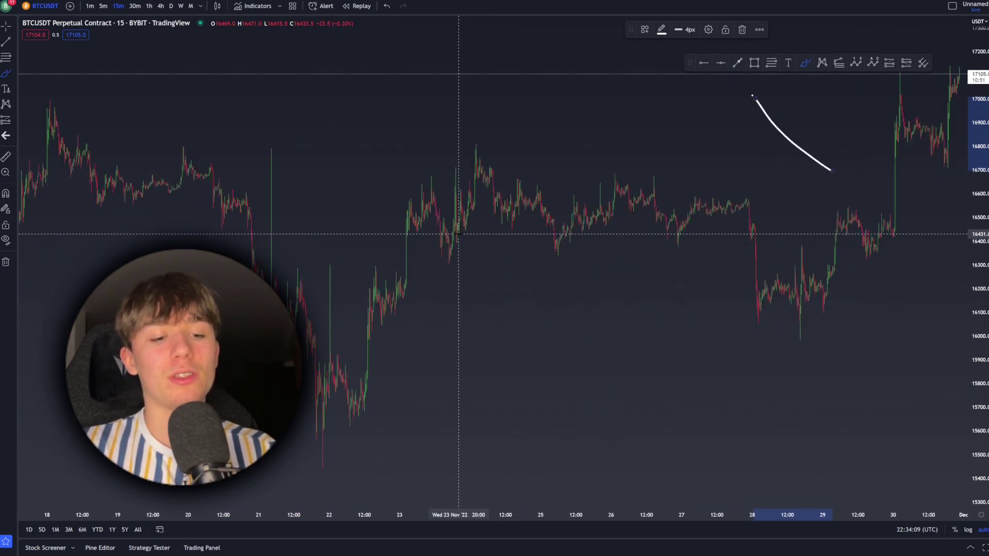
pyautogui.scroll(5, 457, 222)
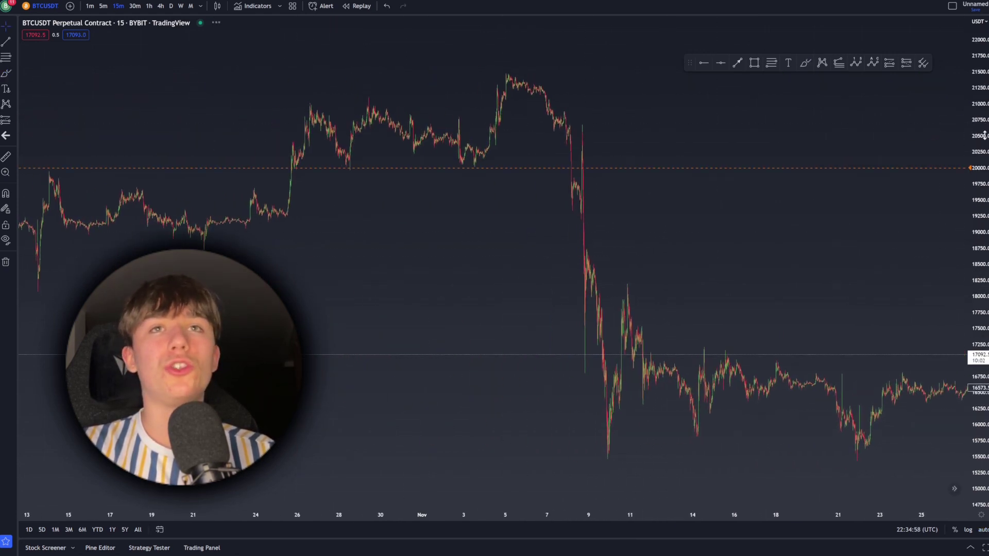
# Place a long position with entry at 21614 on 27 Oct and brush a curved descending stroke from about 22500 to about 17700
pyautogui.moveTo(984, 135); pyautogui.dragTo(985, 175)
pyautogui.hscroll(-5, 865, 276)
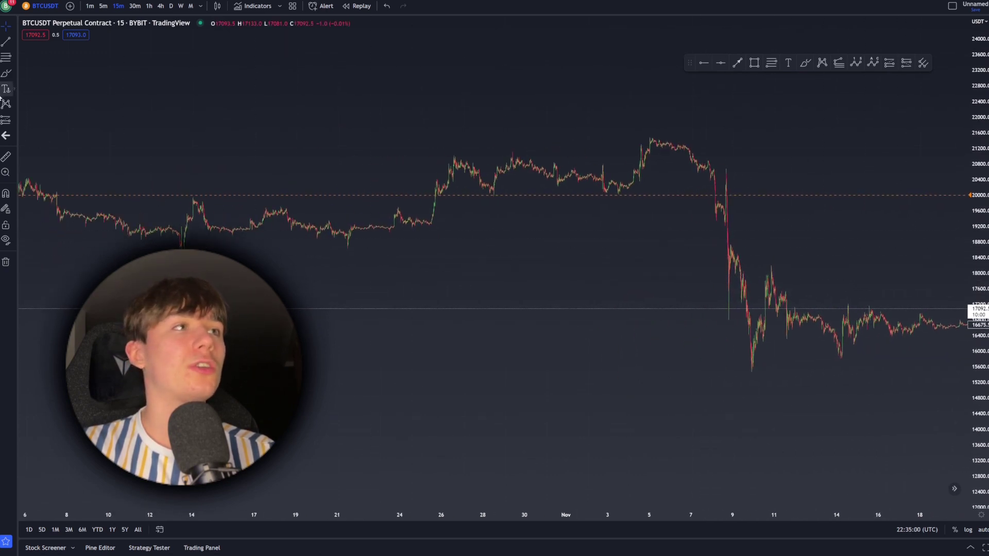
pyautogui.click(480, 132)
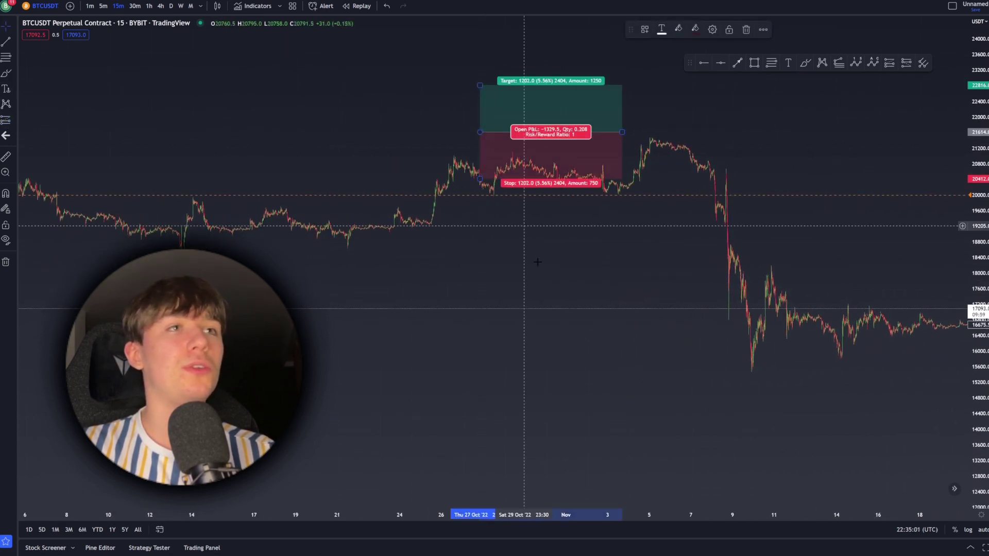
pyautogui.click(7, 73)
pyautogui.moveTo(369, 98); pyautogui.dragTo(515, 285)
# Draw a trend line from 18 Oct 00:30 down to 30 Oct 10:30, and a Fibonacci retracement from 12 Oct 04:00 to 2 Nov 15:30
pyautogui.hotkey('alt', 't')
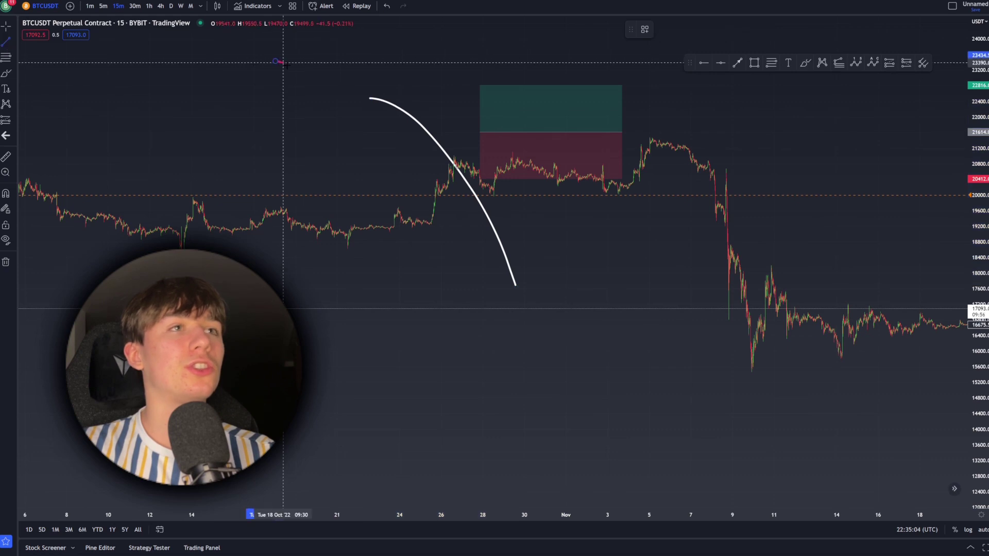
pyautogui.moveTo(277, 62); pyautogui.dragTo(533, 368)
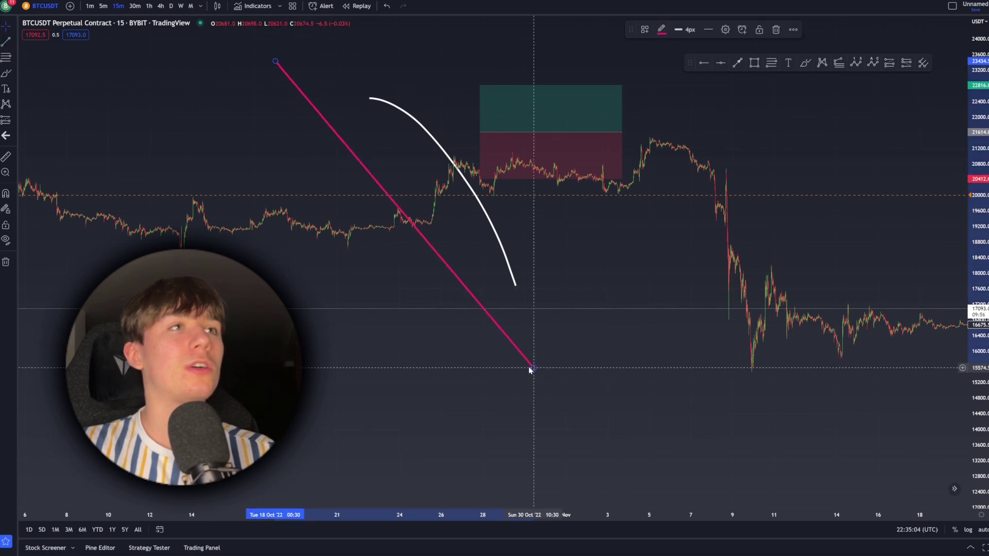
pyautogui.click(6, 57)
pyautogui.moveTo(153, 106); pyautogui.dragTo(601, 381)
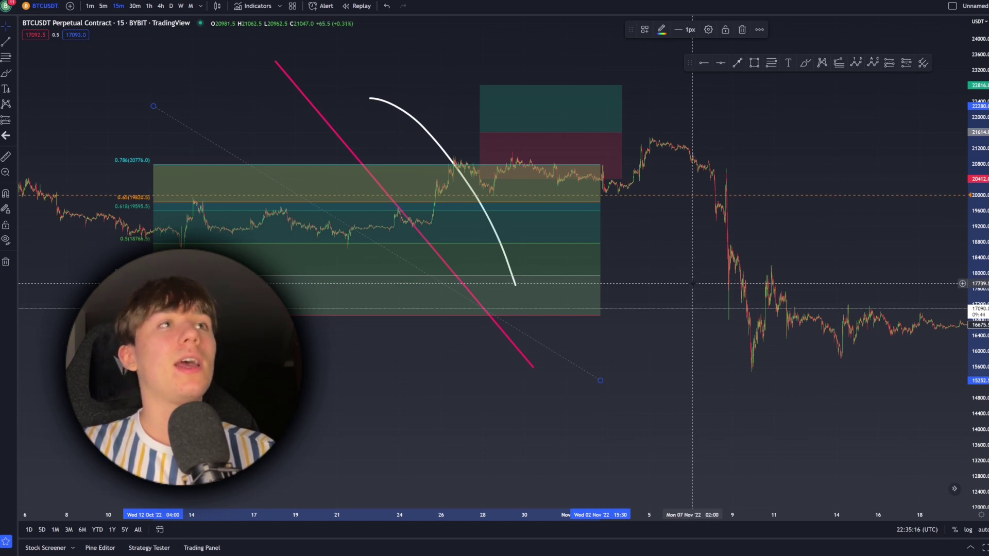
# Copy a link to a snapshot of the chart and open it in a new browser tab
pyautogui.hotkey('alt', 's')
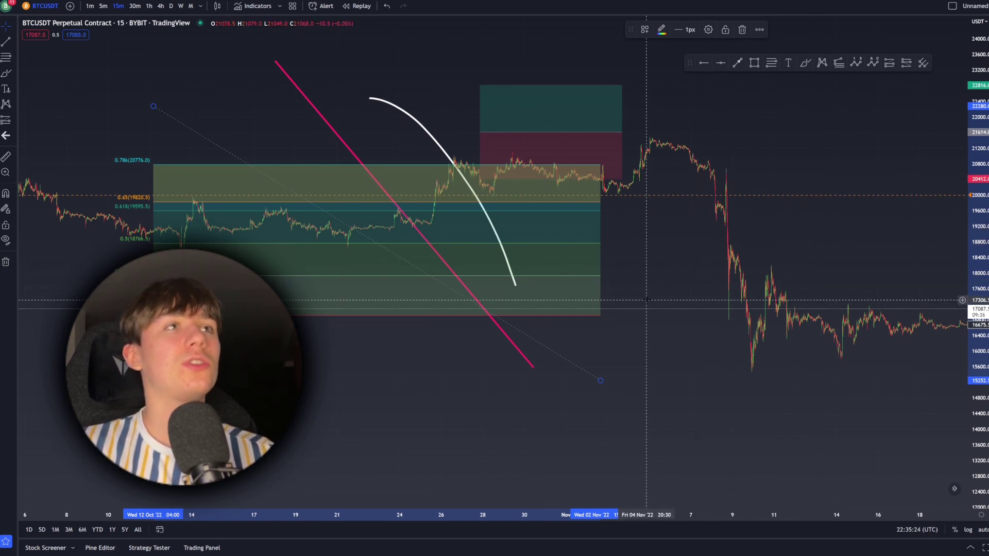
pyautogui.hotkey('ctrl', 't')
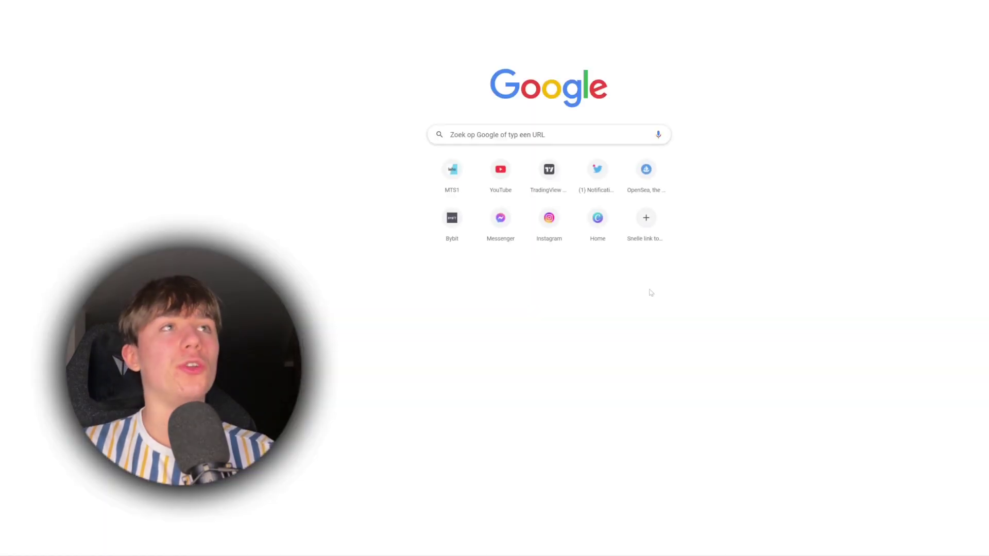
pyautogui.hotkey('ctrl', 'v')
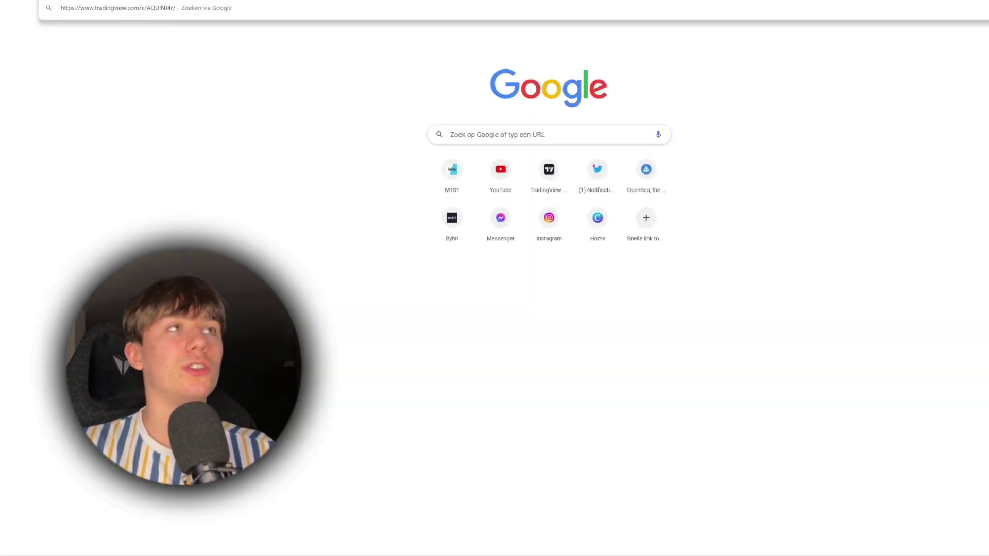
pyautogui.press('Return')
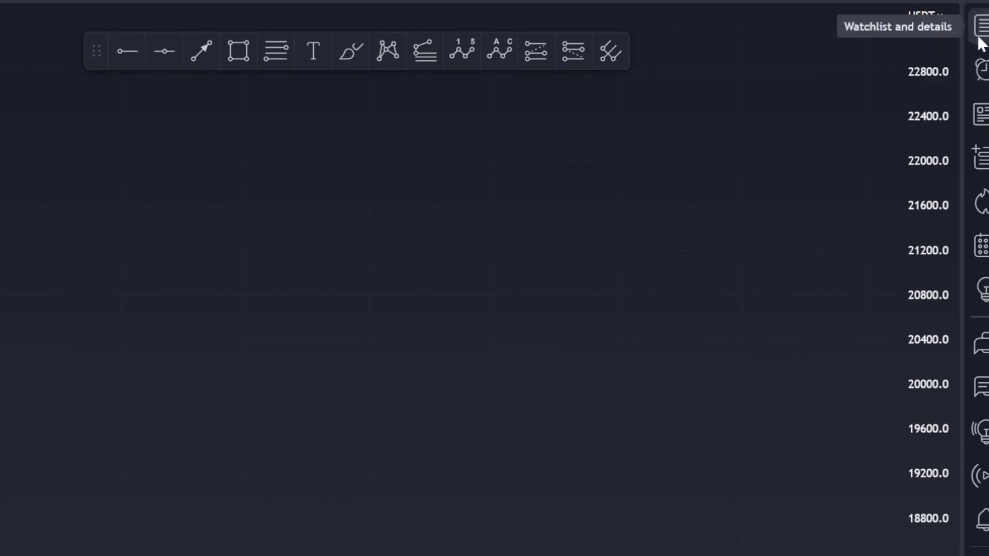
# Show the watchlist and open the Tesla chart from its stocks section
pyautogui.click(979, 39)
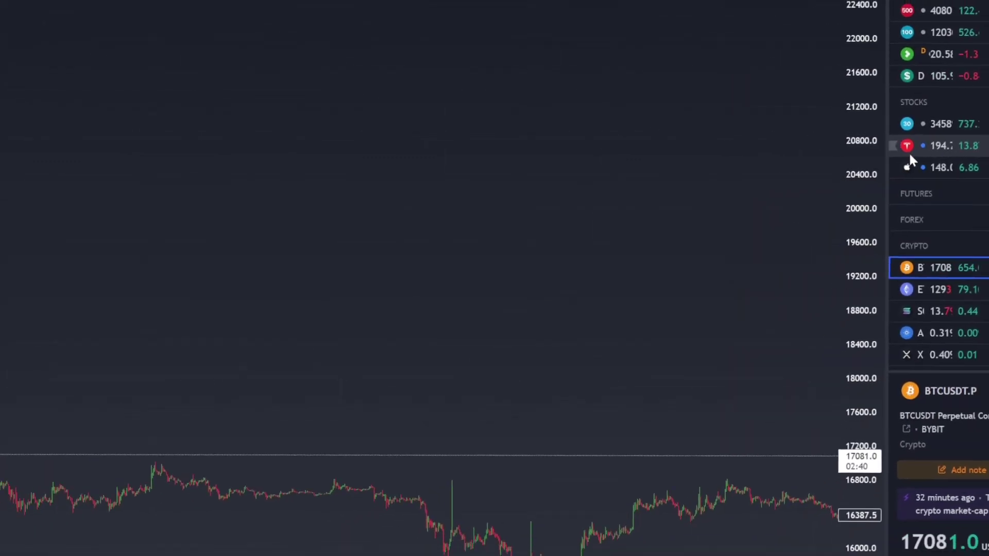
pyautogui.click(875, 144)
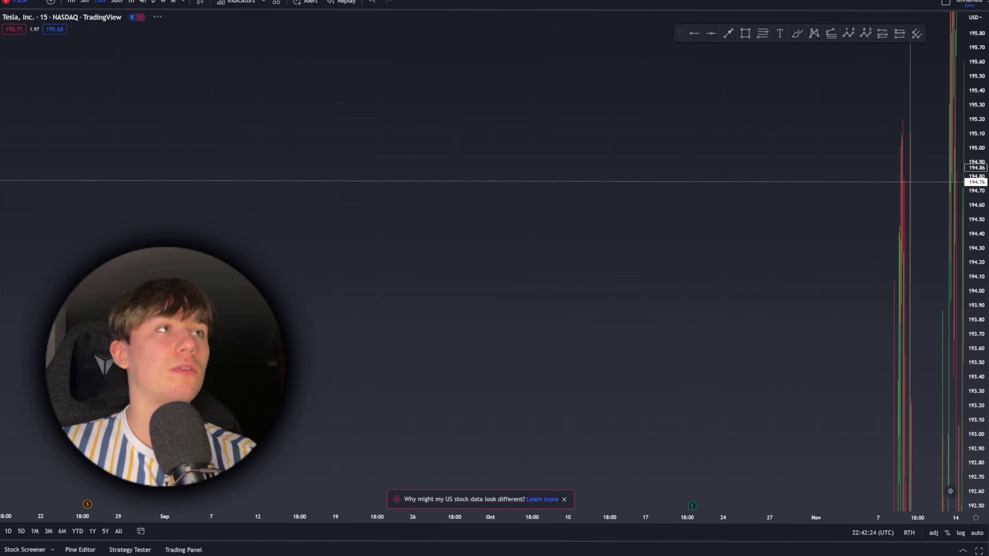
# Search the symbols for FTM, load Binance's FTMPERP perpetual futures chart and add it to the watchlist
pyautogui.click(20, 2)
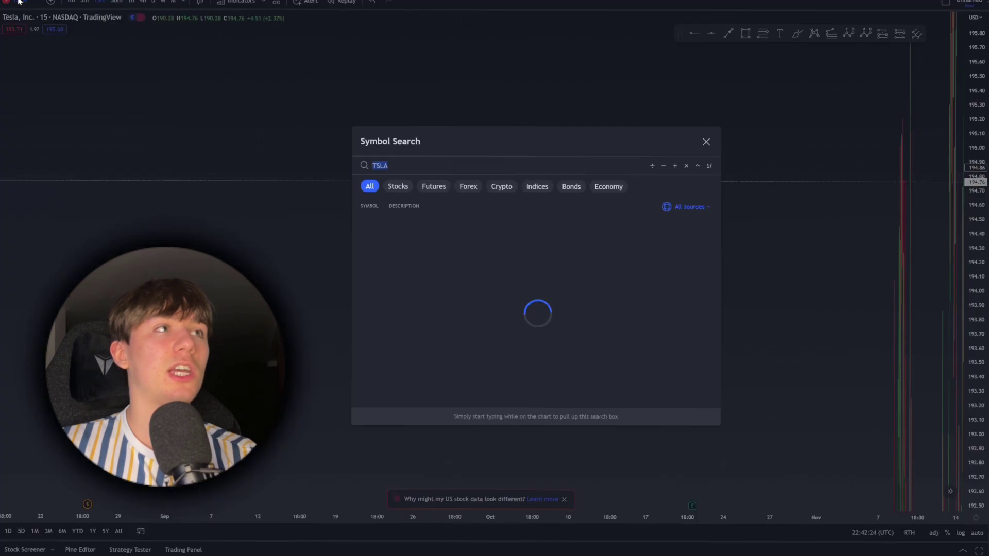
pyautogui.write('GEZ')
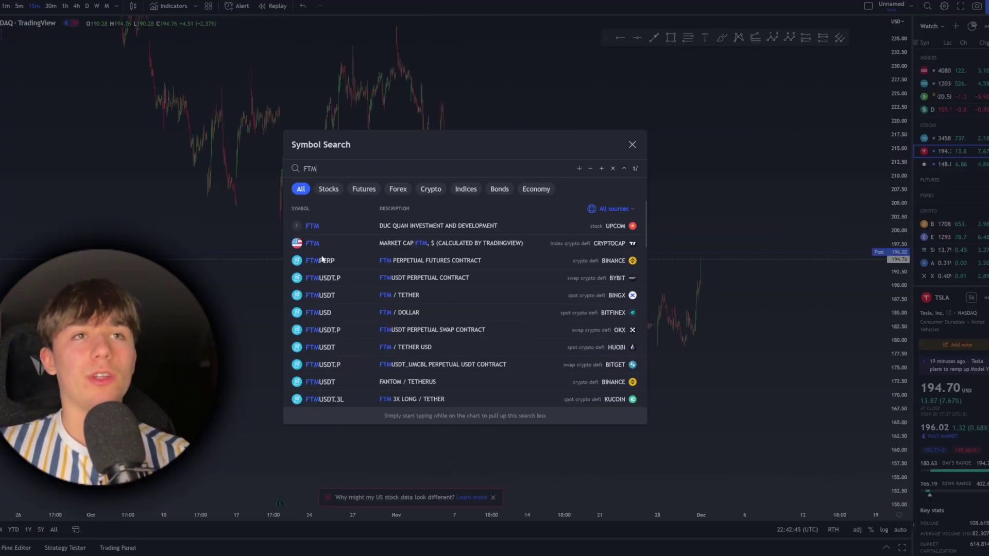
pyautogui.click(388, 258)
pyautogui.moveTo(462, 270); pyautogui.dragTo(583, 125)
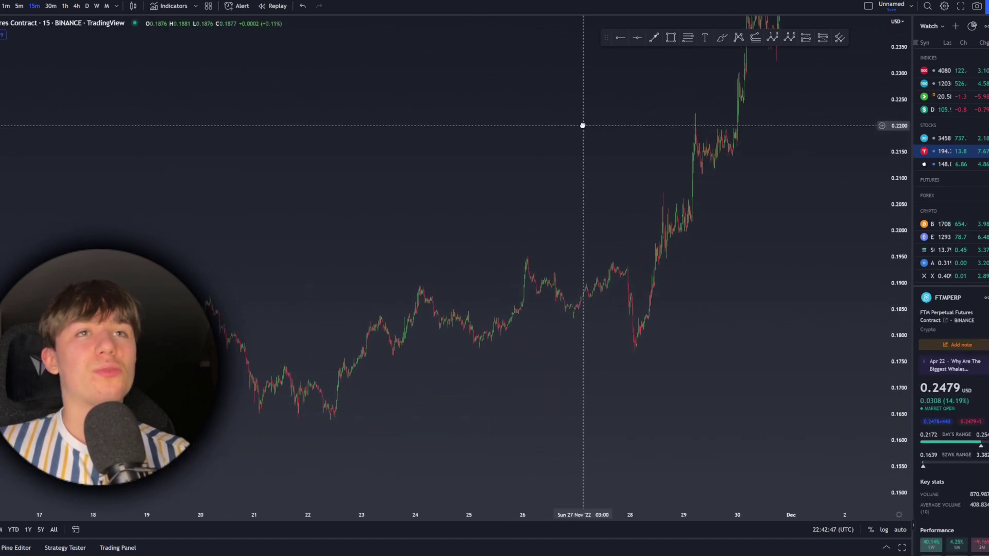
pyautogui.hotkey('alt', 'w')
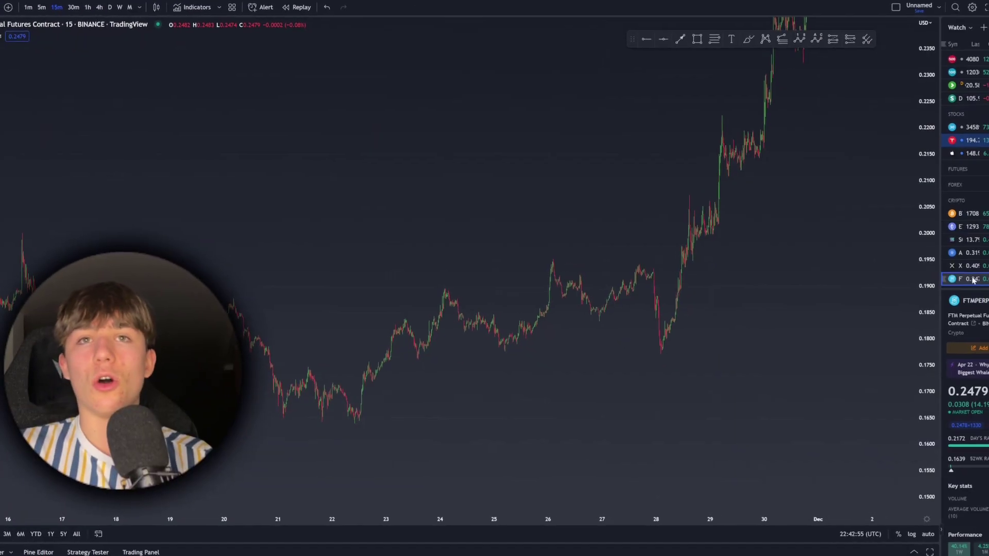
# Flip through the watchlist's crypto charts, comparing XRP, FTM and SOL, and finish on the XRPUSDT chart
pyautogui.click(967, 264)
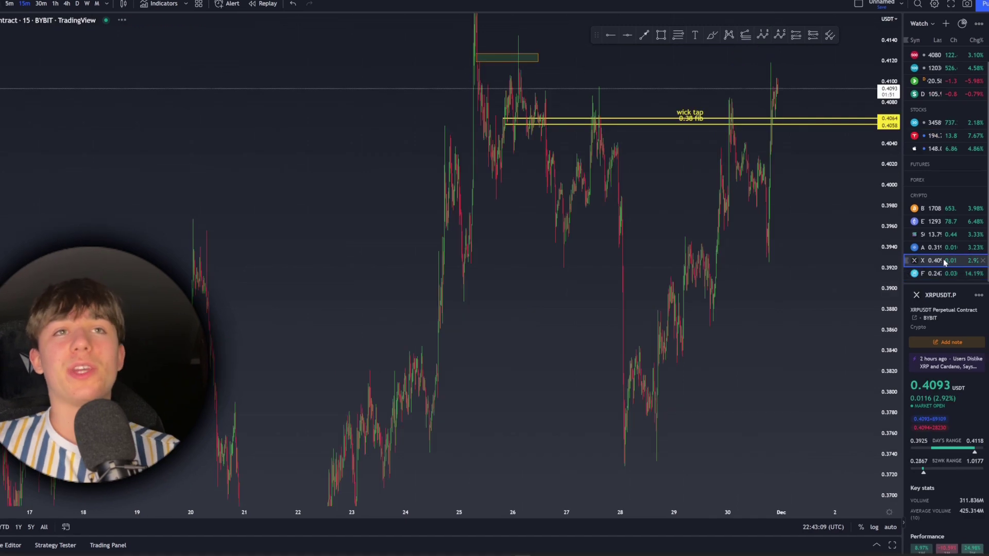
pyautogui.click(944, 273)
pyautogui.click(944, 261)
pyautogui.click(944, 273)
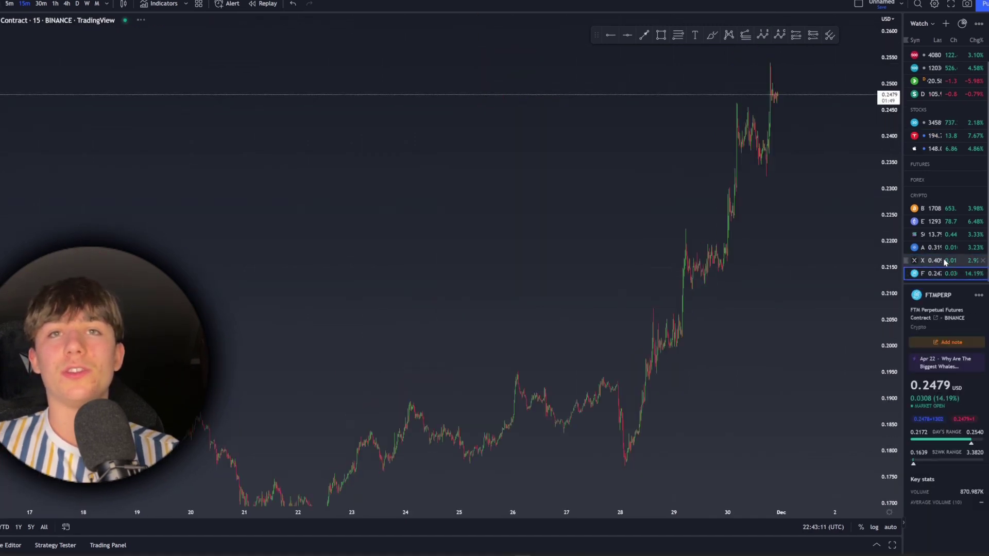
pyautogui.click(945, 260)
pyautogui.click(945, 247)
pyautogui.click(943, 234)
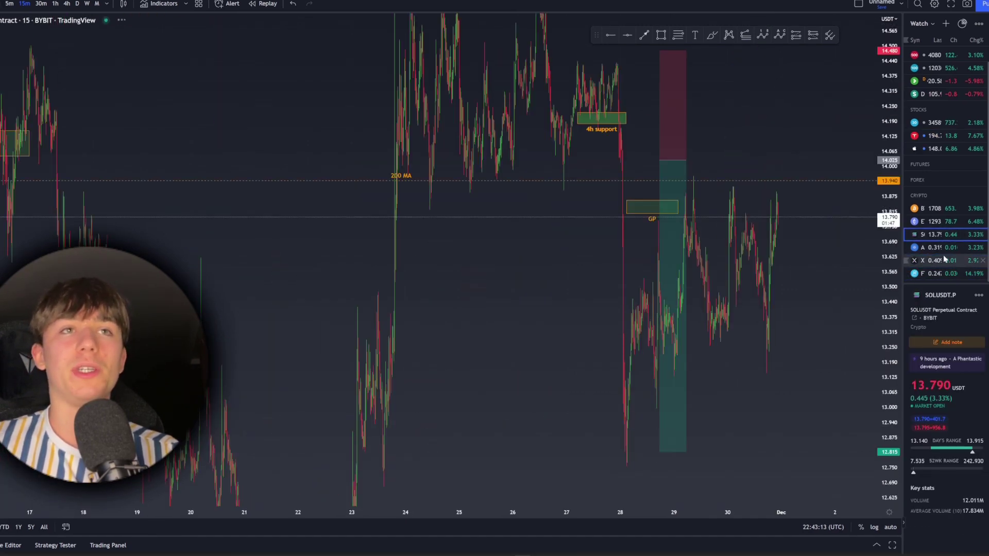
pyautogui.click(942, 260)
pyautogui.moveTo(888, 208); pyautogui.dragTo(883, 187)
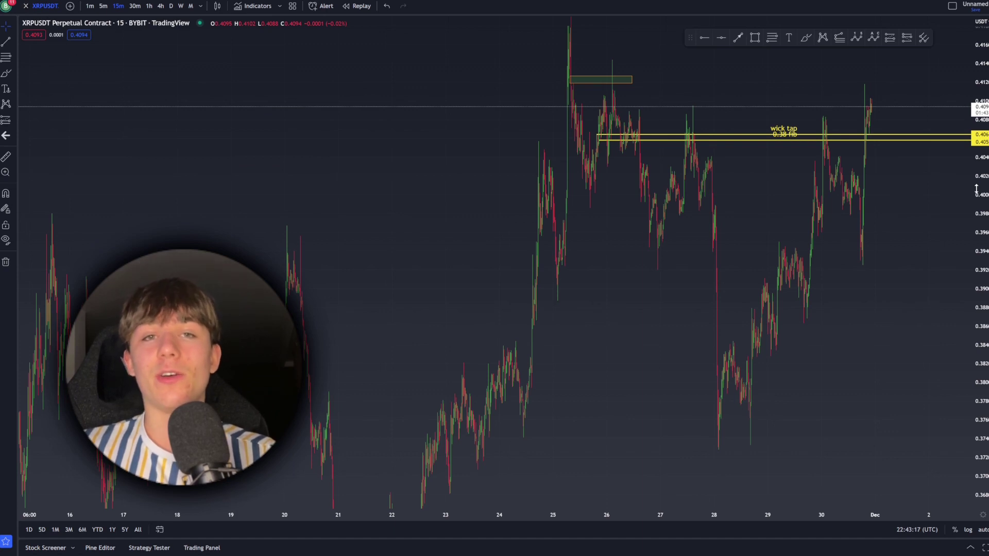